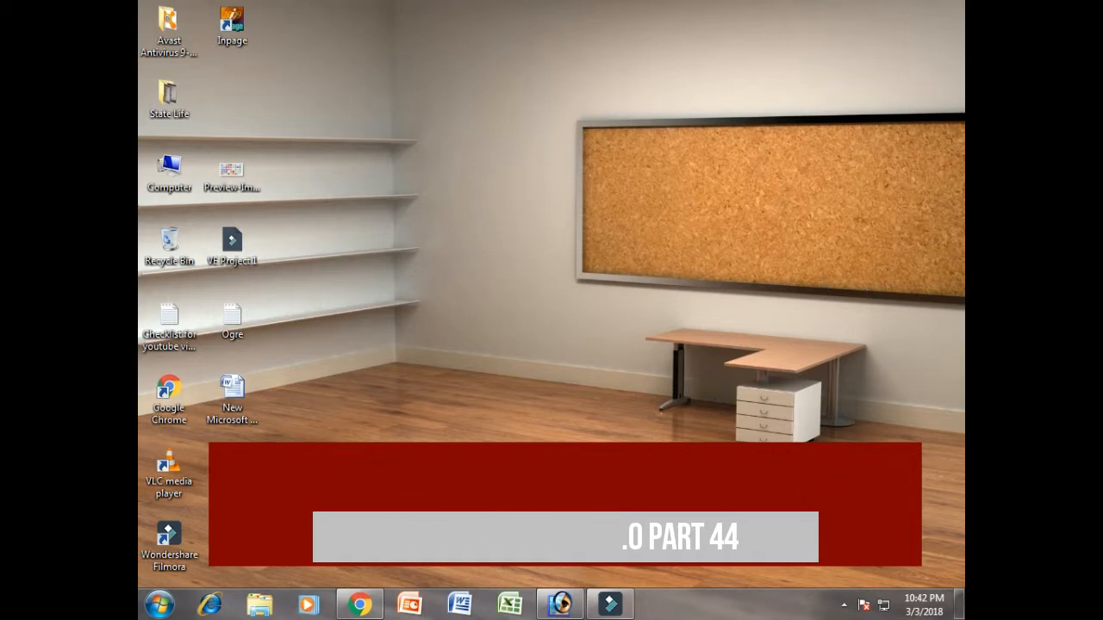
Switch to Adobe Photoshop and create a white RGB document with the 1920 x 1080 HDTV 1080i preset.
left_click(561, 606)
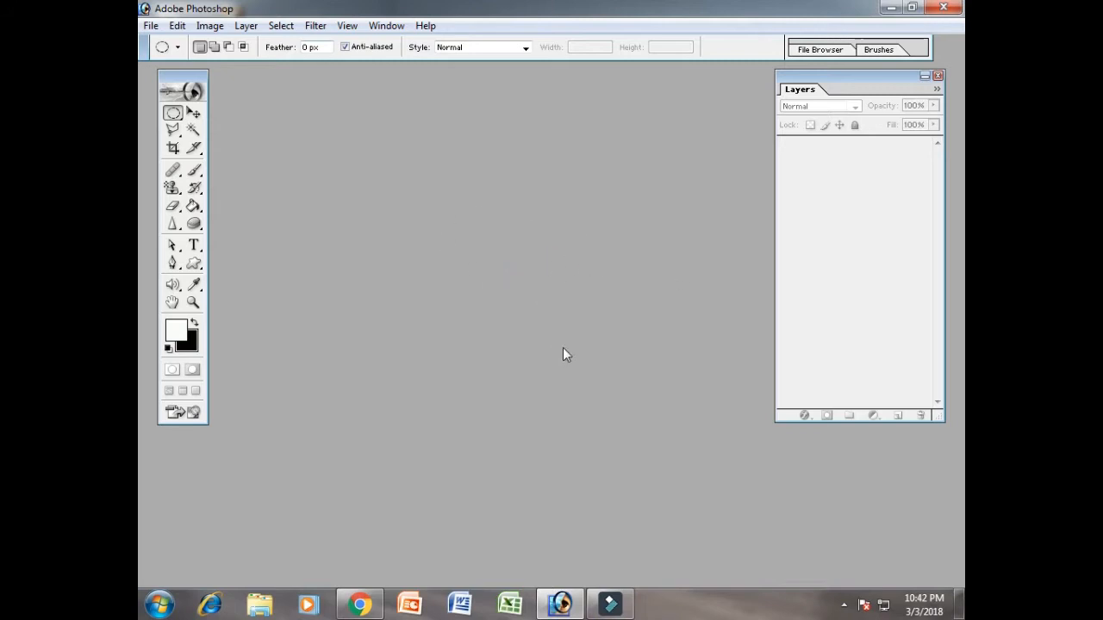
left_click_drag(184, 79, 168, 73)
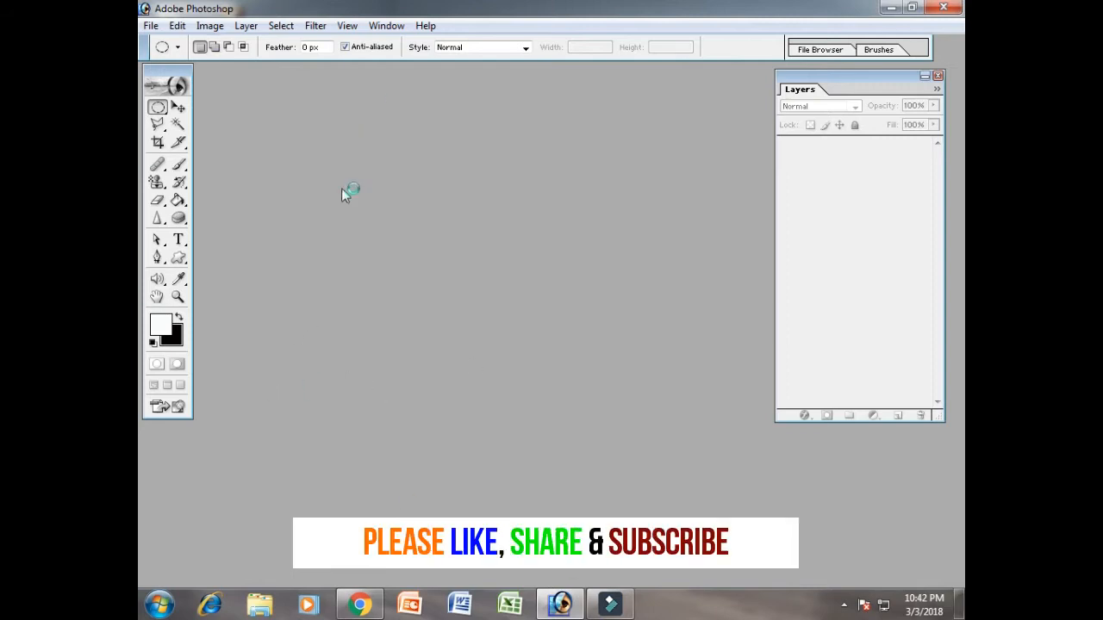
left_click(151, 25)
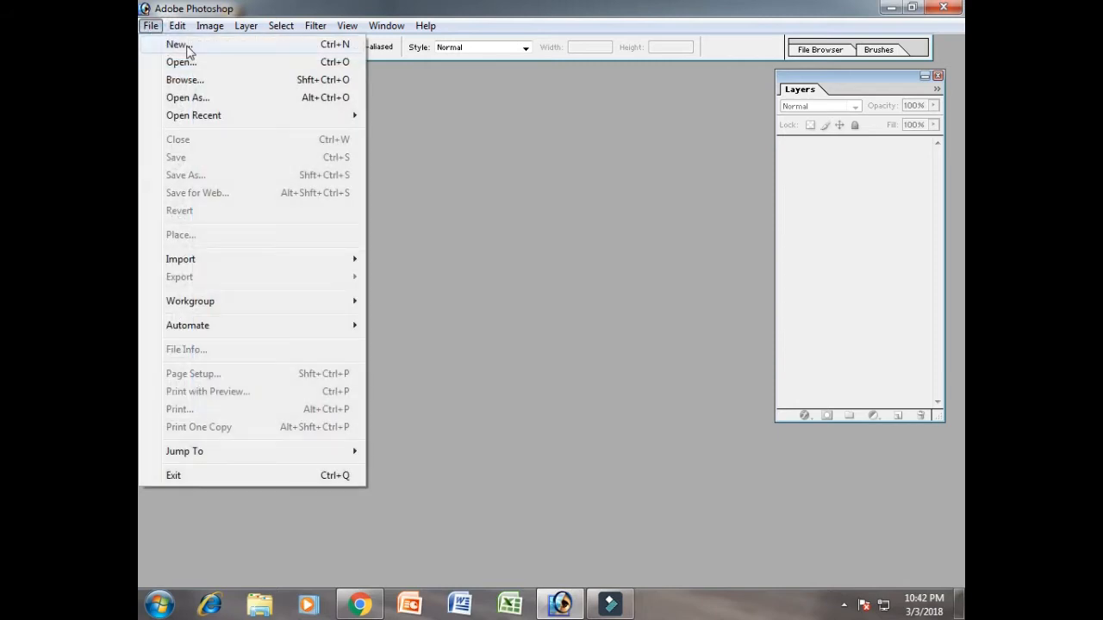
left_click(172, 44)
left_click(534, 159)
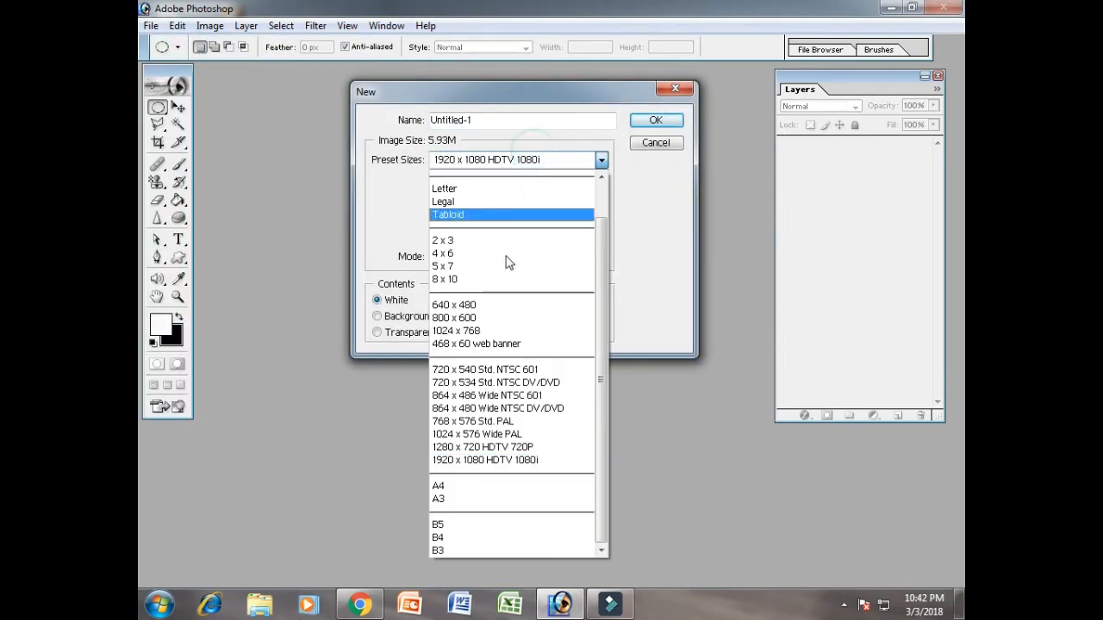
left_click(534, 461)
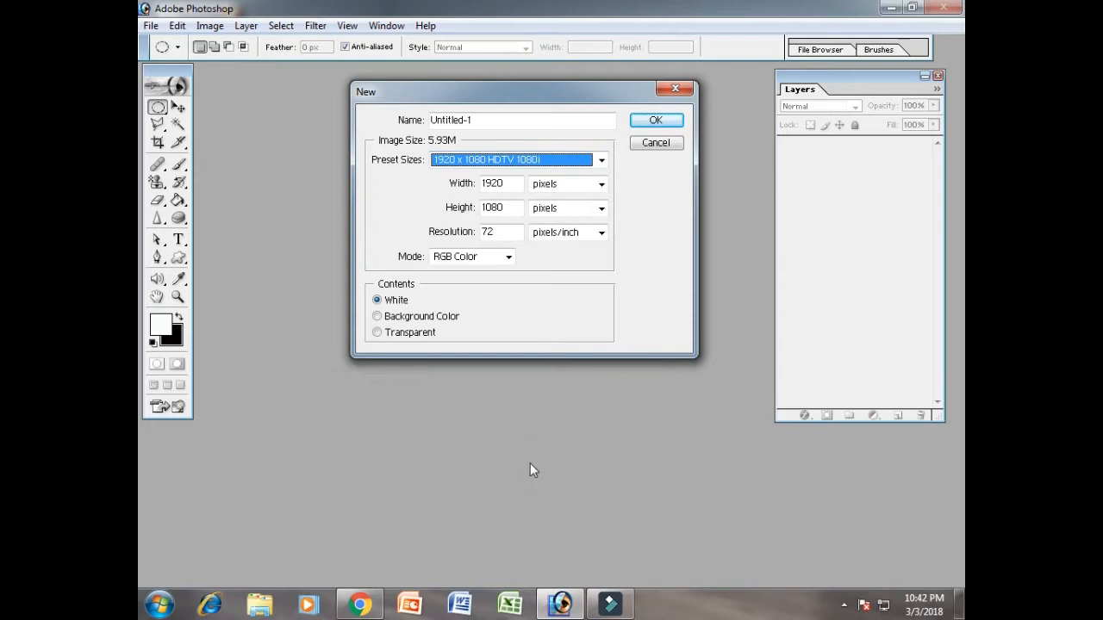
left_click(655, 122)
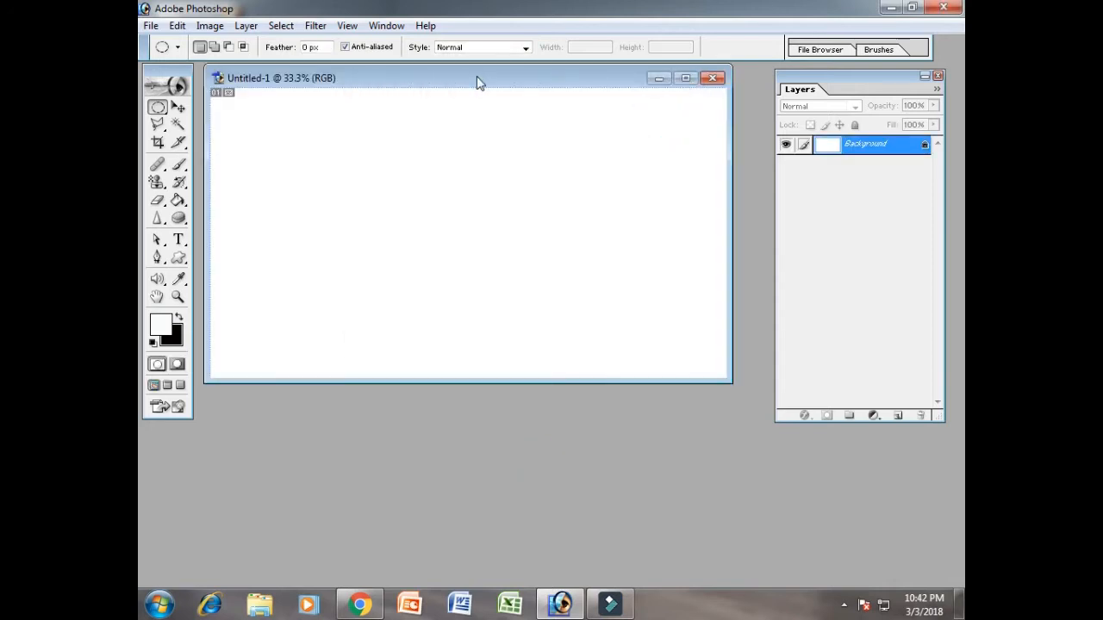
Arrange the document window and Layers palette side by side, and add an empty layer above the background.
left_click_drag(480, 83, 496, 110)
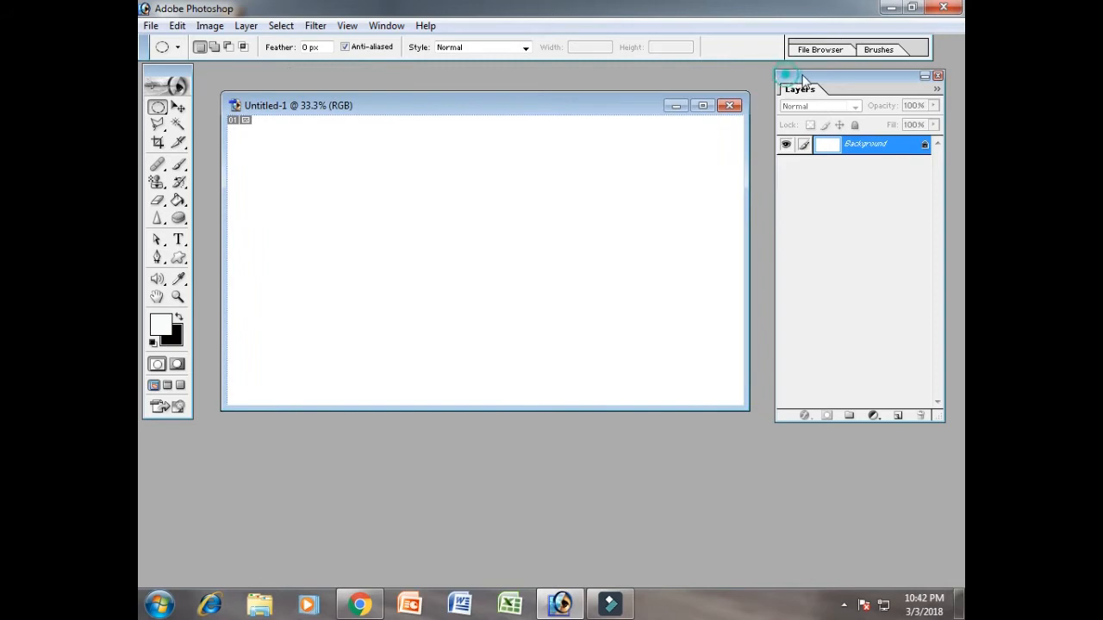
left_click_drag(787, 79, 810, 79)
left_click_drag(583, 102, 577, 104)
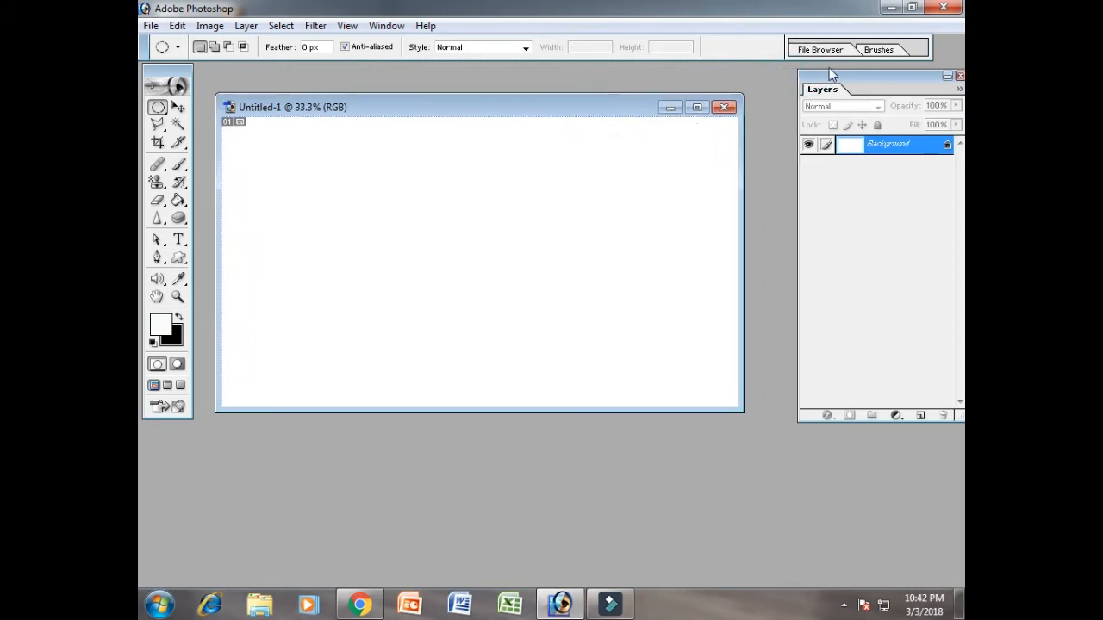
left_click_drag(833, 72, 817, 74)
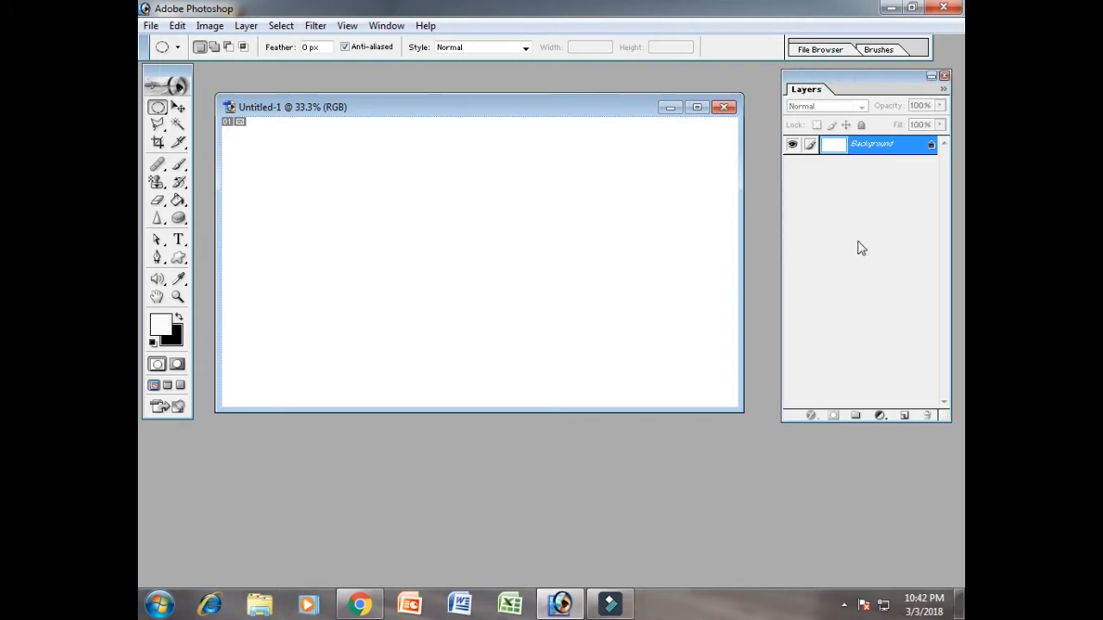
left_click(902, 417)
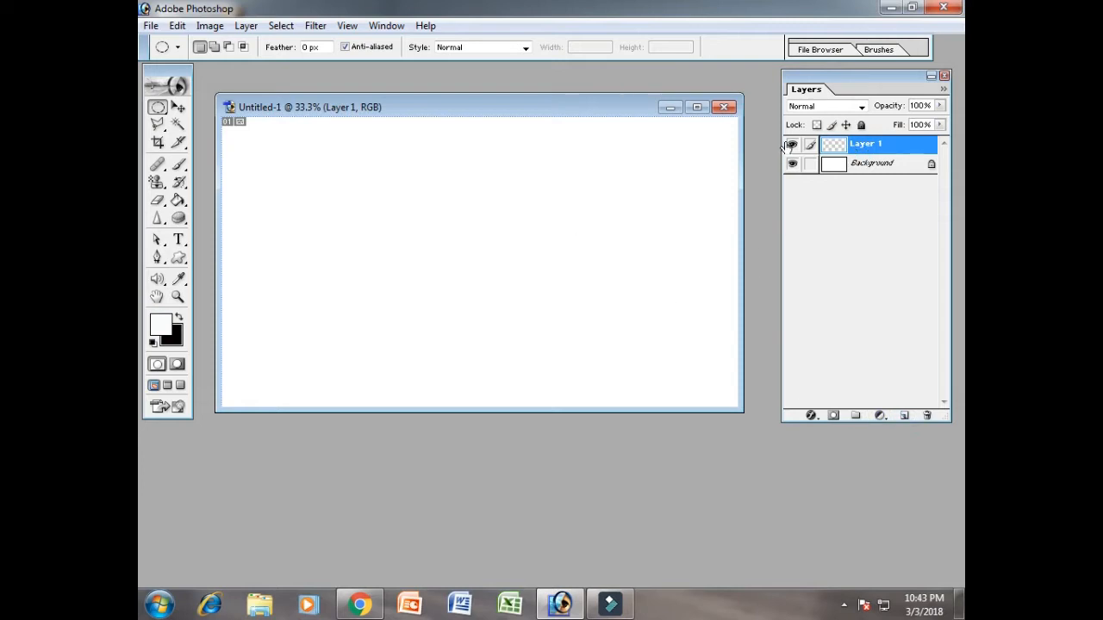
Start the 3D Transform filter on the empty layer and draw a sphere in the upper middle of the preview.
left_click(321, 28)
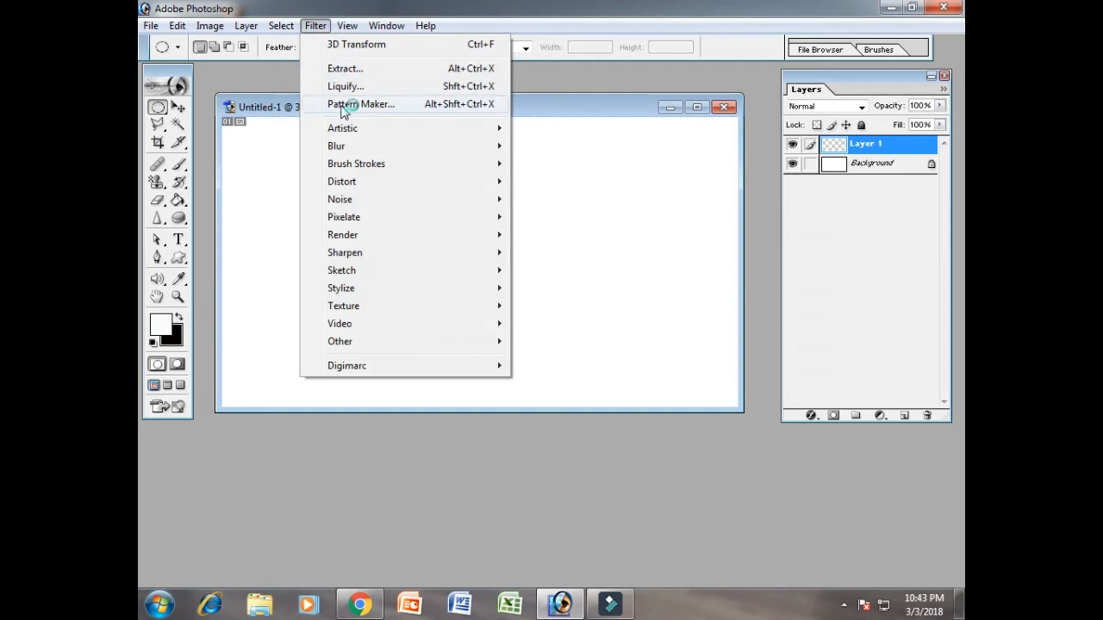
mouse_move(344, 238)
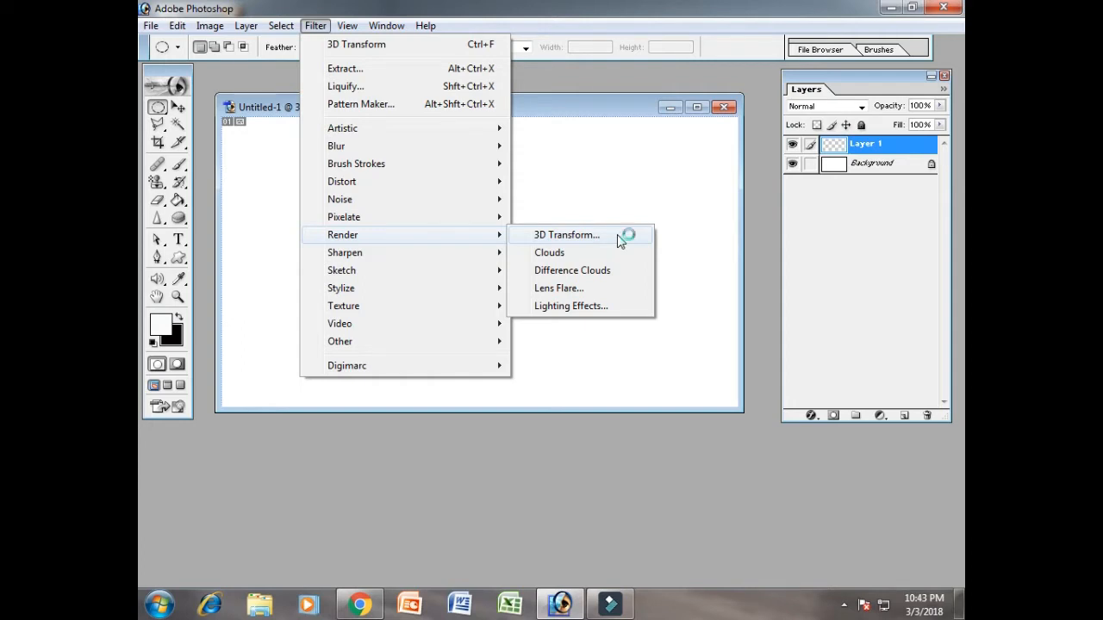
left_click_drag(512, 127, 603, 121)
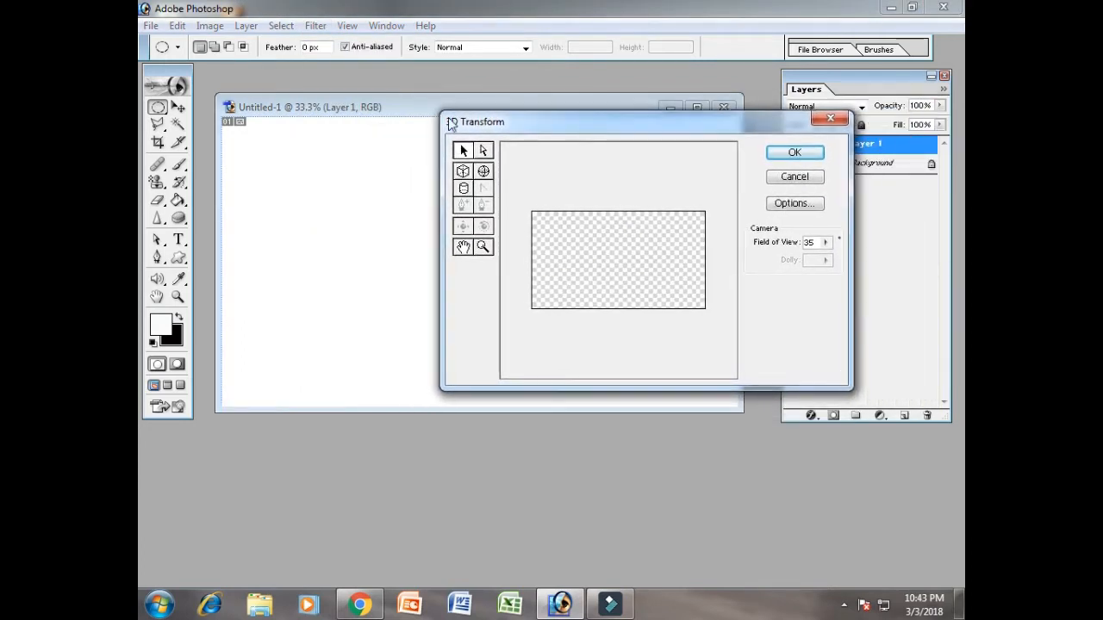
left_click(463, 172)
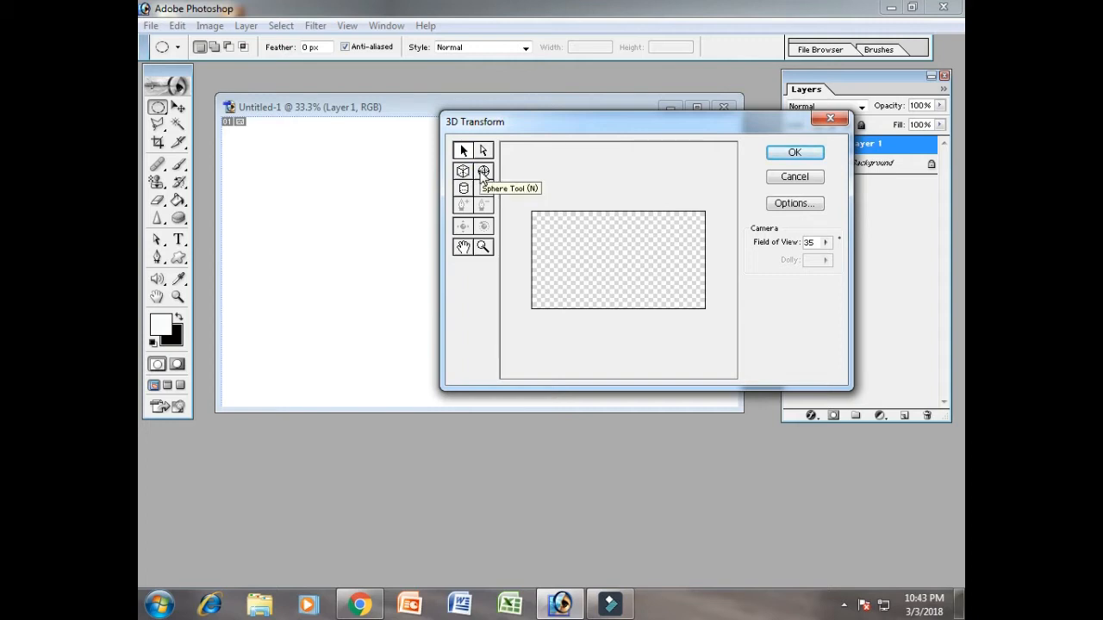
left_click(483, 173)
left_click_drag(573, 219, 657, 285)
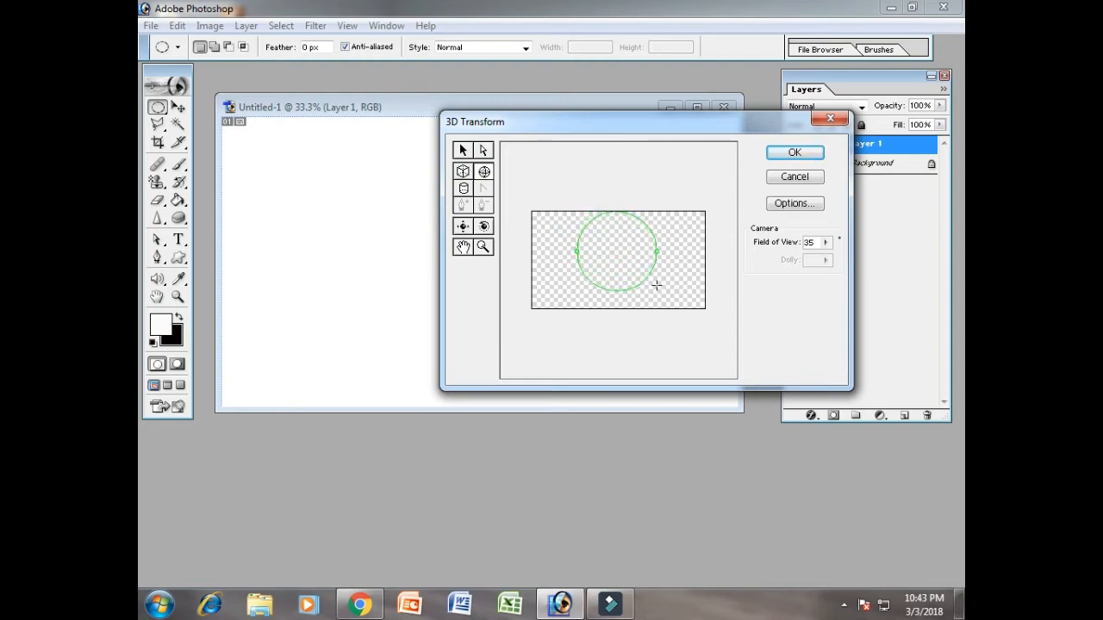
Rotate the sphere with the trackball, pan it to the centre of the preview and apply the 3D Transform.
left_click(484, 227)
left_click_drag(613, 221, 616, 284)
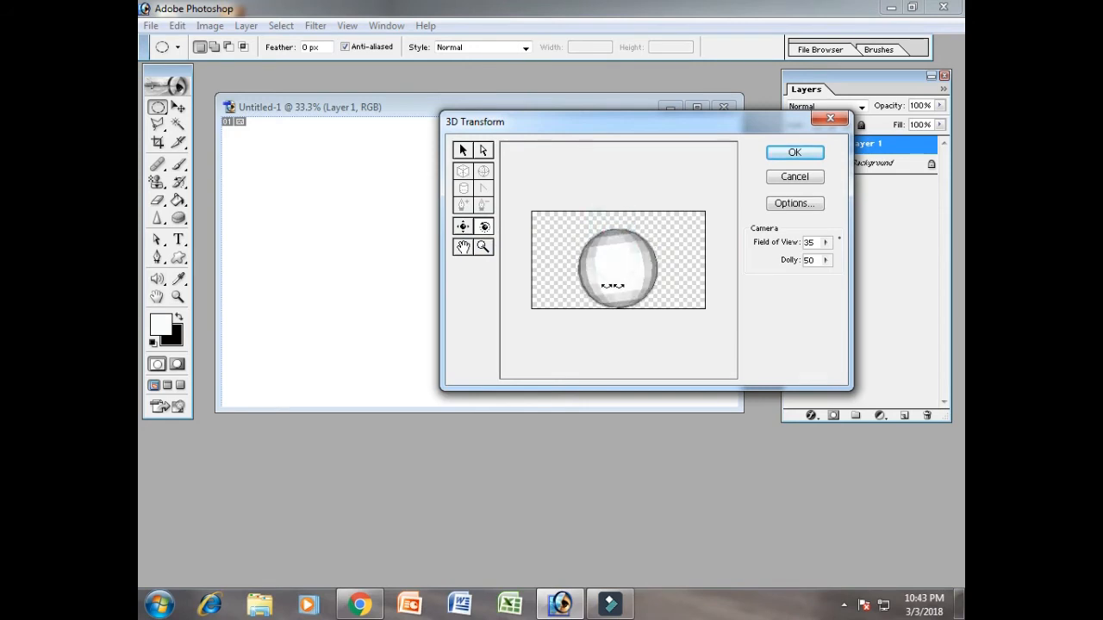
left_click(463, 226)
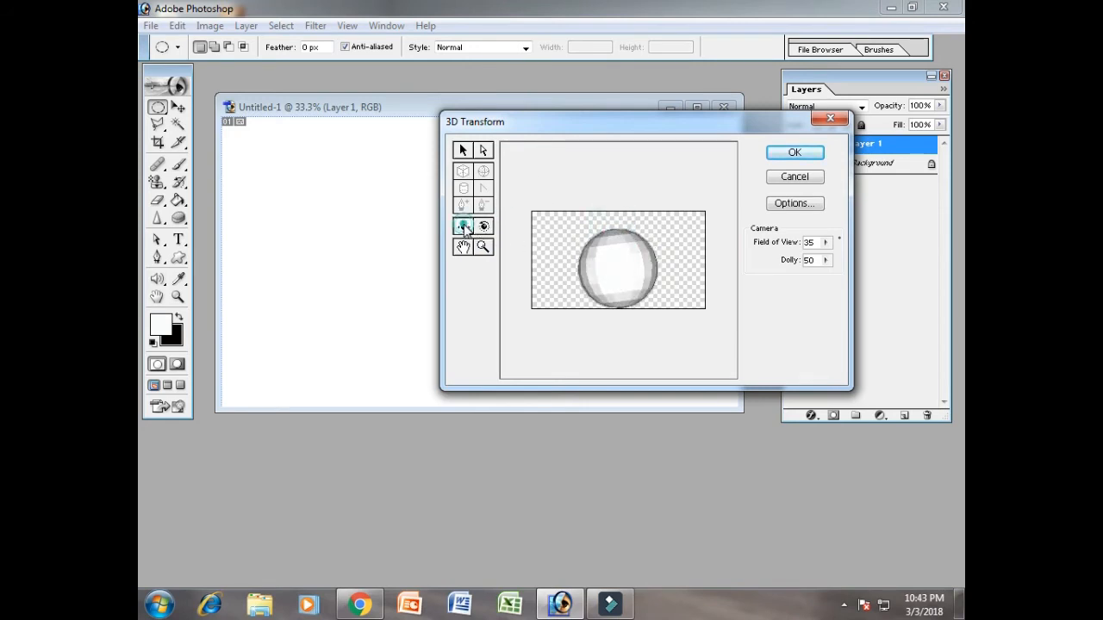
left_click_drag(612, 272, 612, 266)
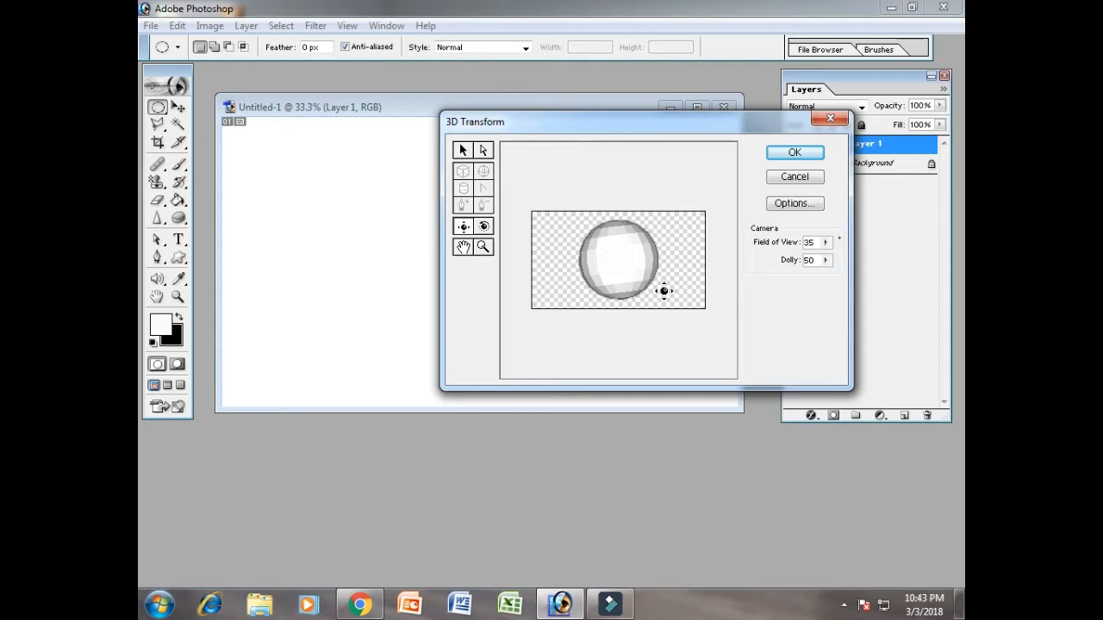
mouse_move(620, 256)
left_mouse_down()
mouse_move(577, 259)
mouse_move(618, 256)
left_mouse_up()
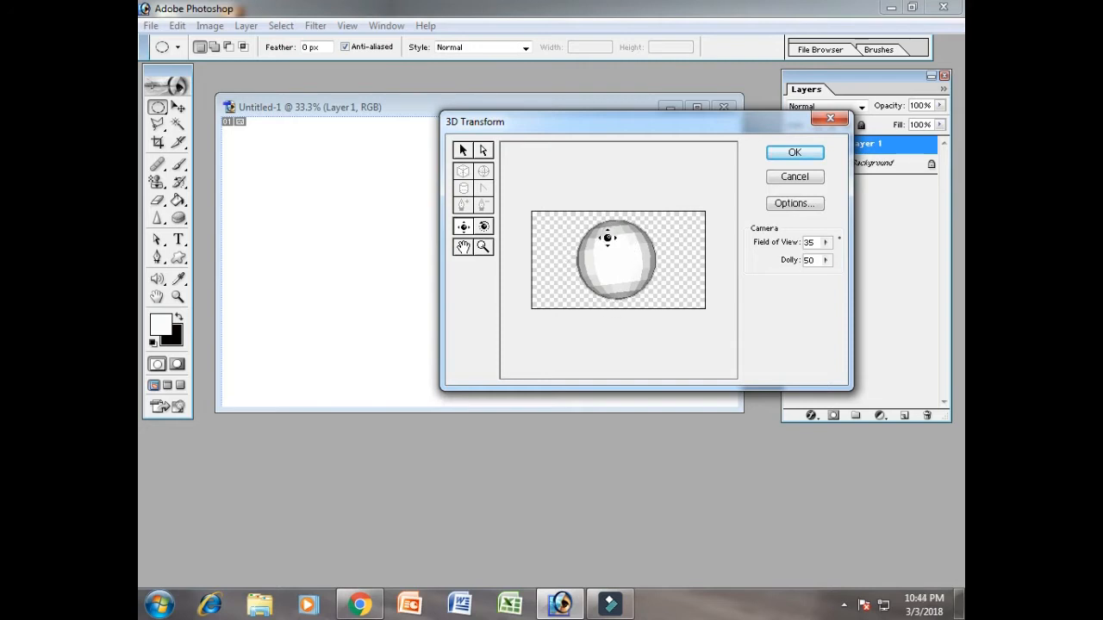
left_click(793, 152)
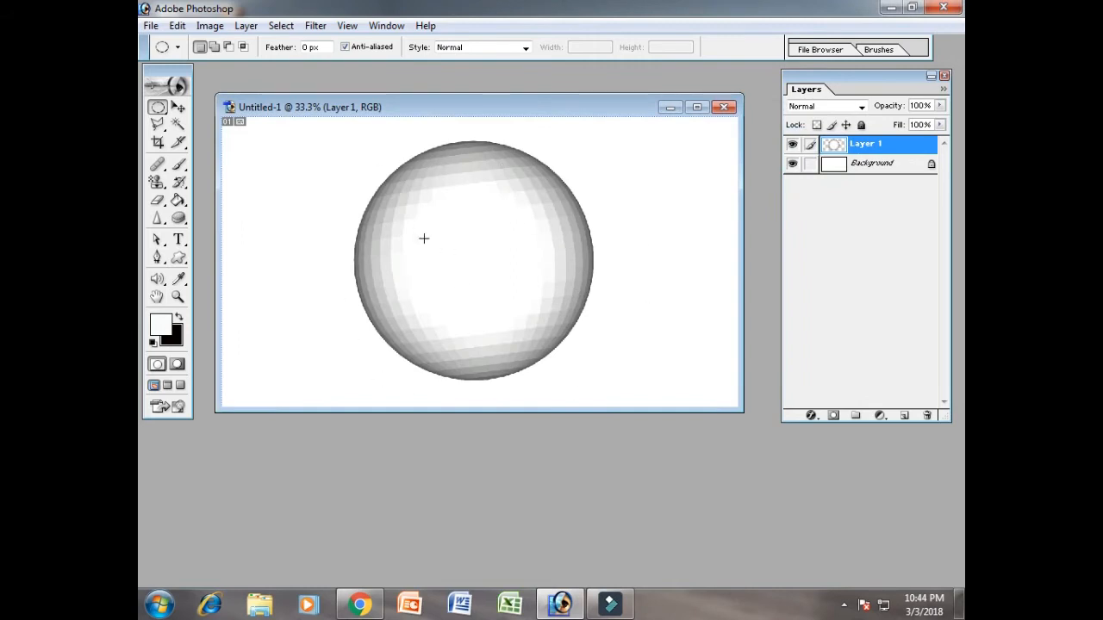
Open the duckling image 11 from the Animal Wallpapers folder.
left_click(150, 26)
left_click(209, 62)
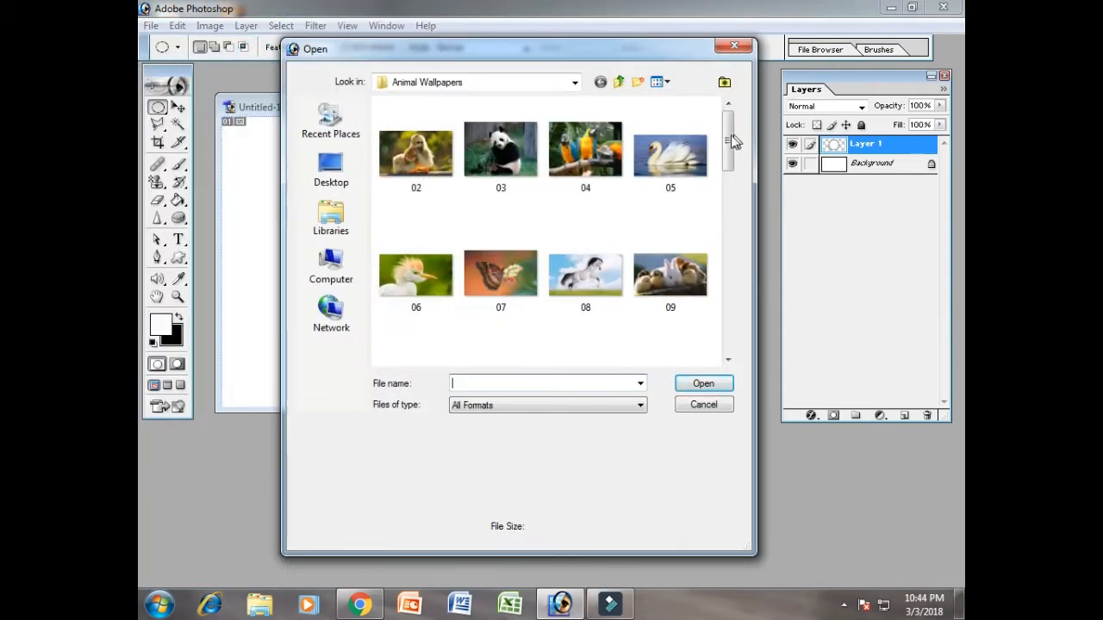
left_click_drag(733, 142, 728, 183)
left_click(501, 188)
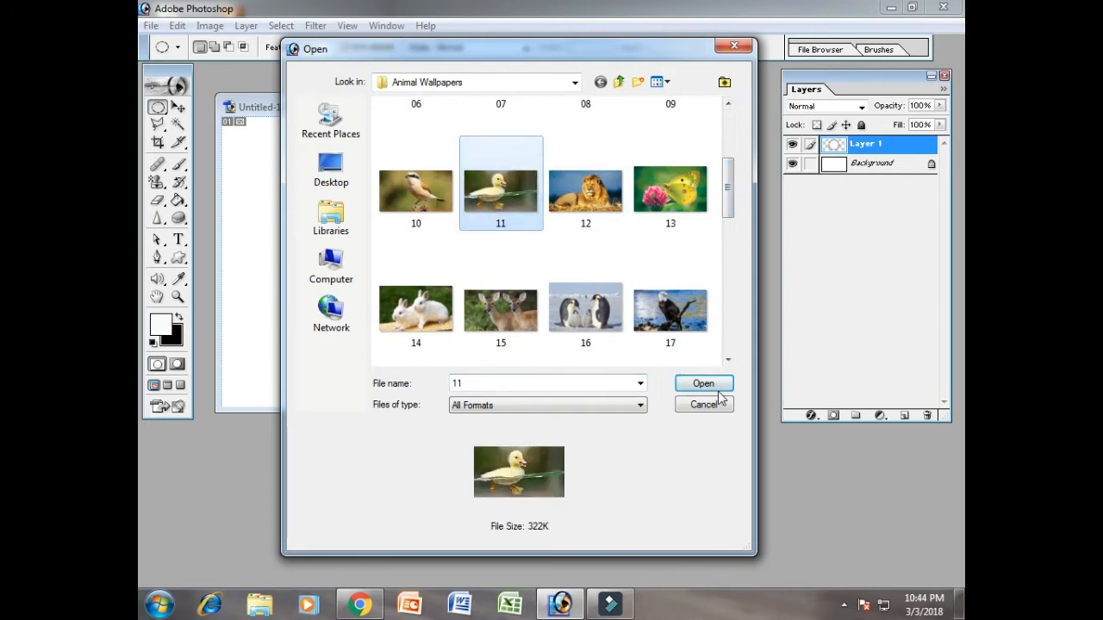
left_click(703, 384)
left_click(605, 387)
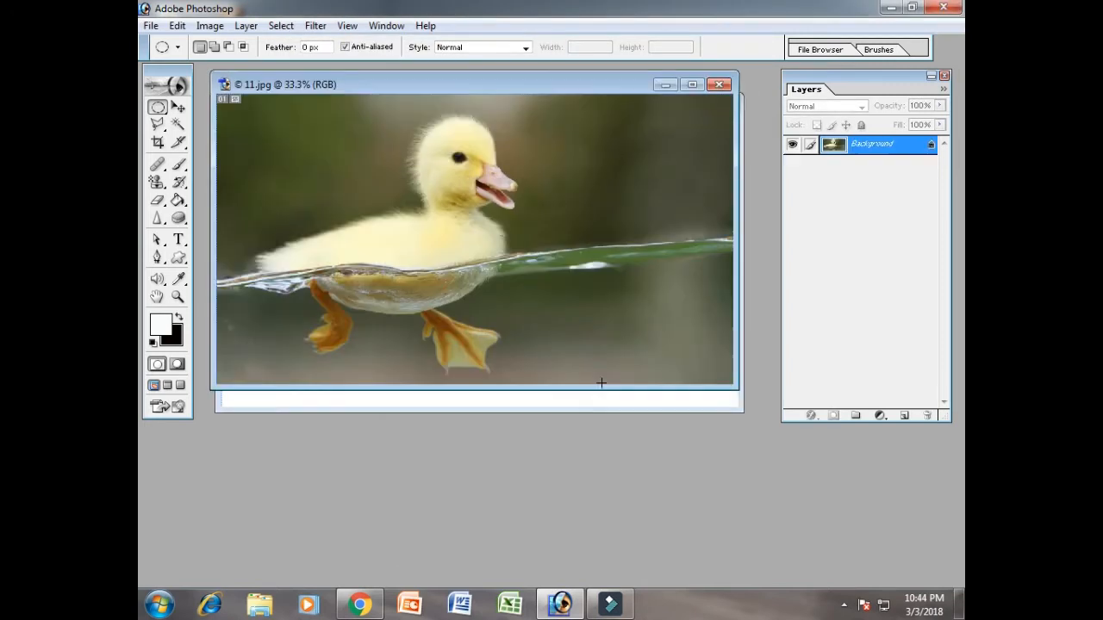
Copy the duckling image into Untitled-1 as a new layer and close 11.jpg without saving changes.
left_click_drag(401, 87, 628, 238)
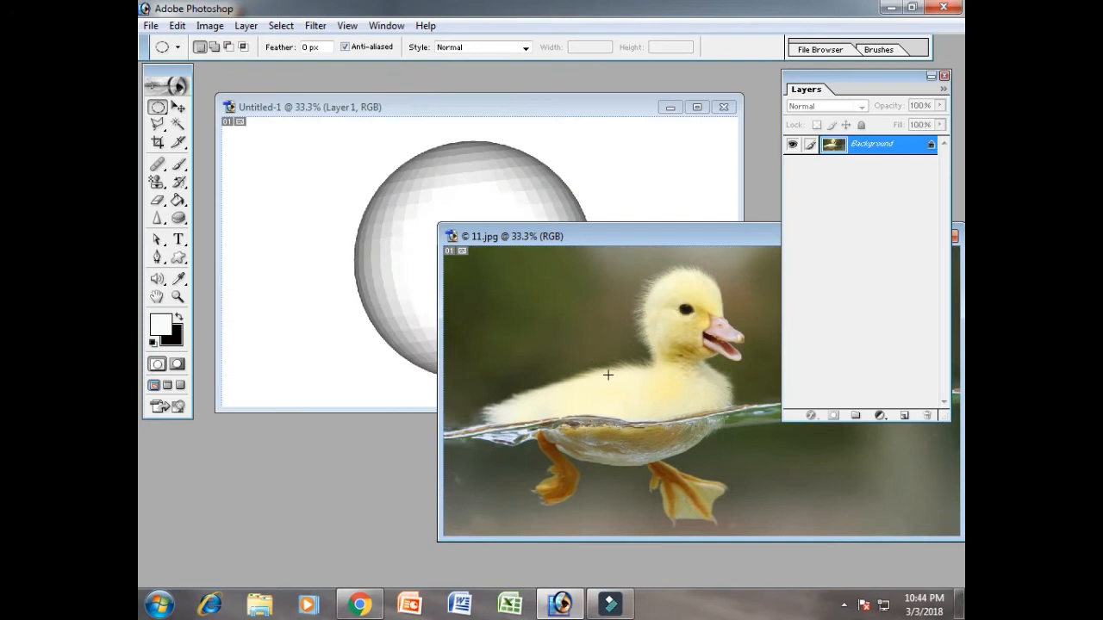
left_click(178, 107)
left_click_drag(594, 319, 480, 171)
left_click(714, 453)
left_click_drag(707, 236, 340, 272)
left_click(573, 272)
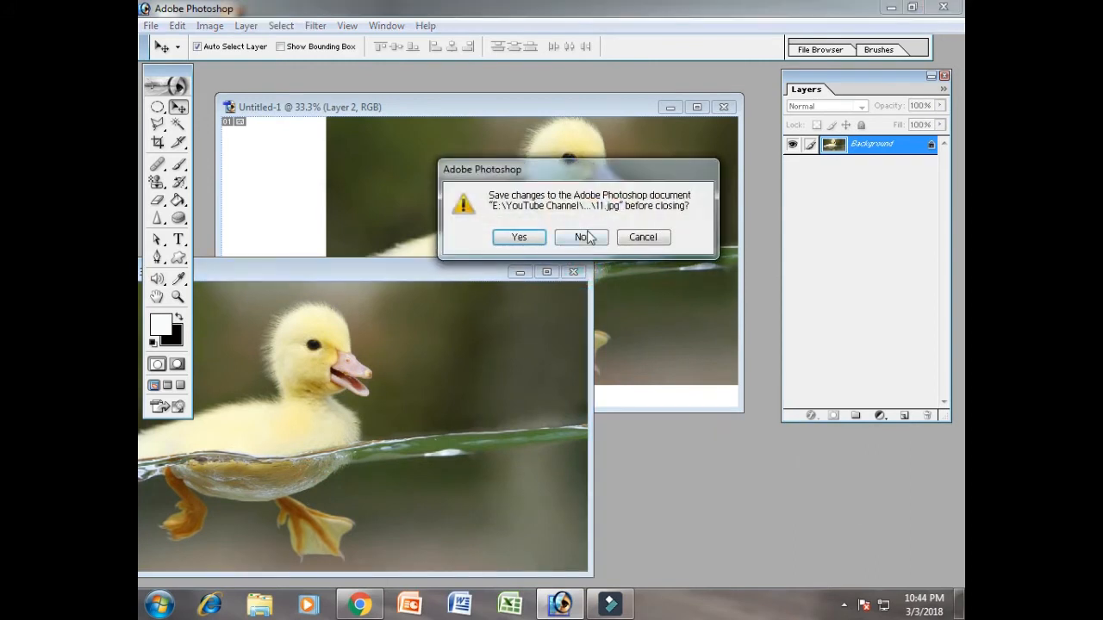
left_click(581, 235)
Maximize the Untitled-1 document window and reposition the duckling layer over the sphere.
double_click(607, 107)
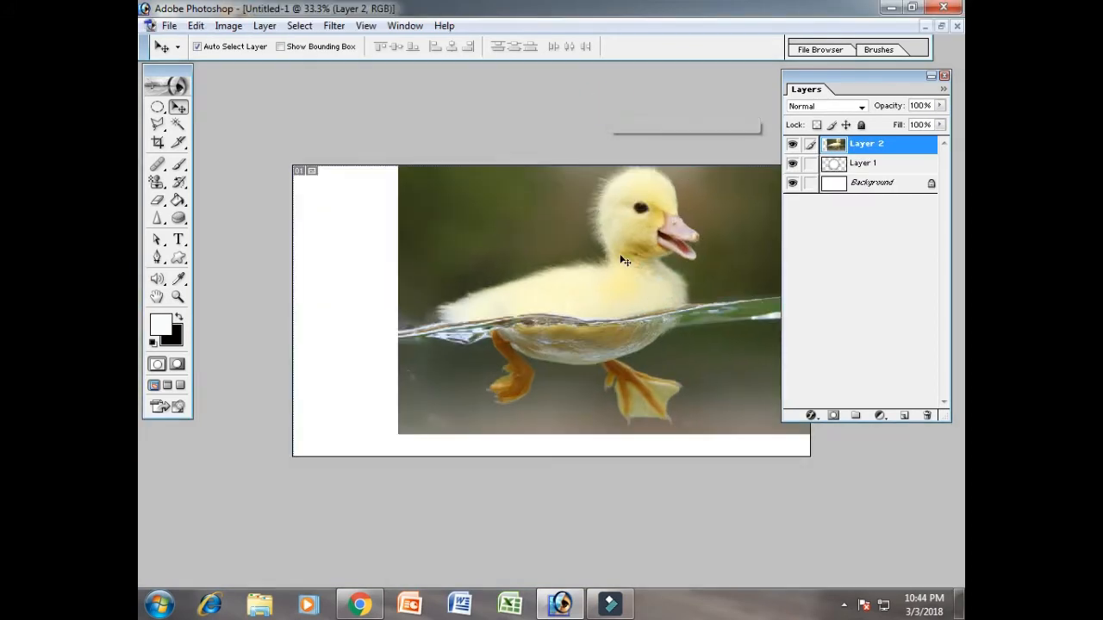
left_click_drag(616, 260, 545, 281)
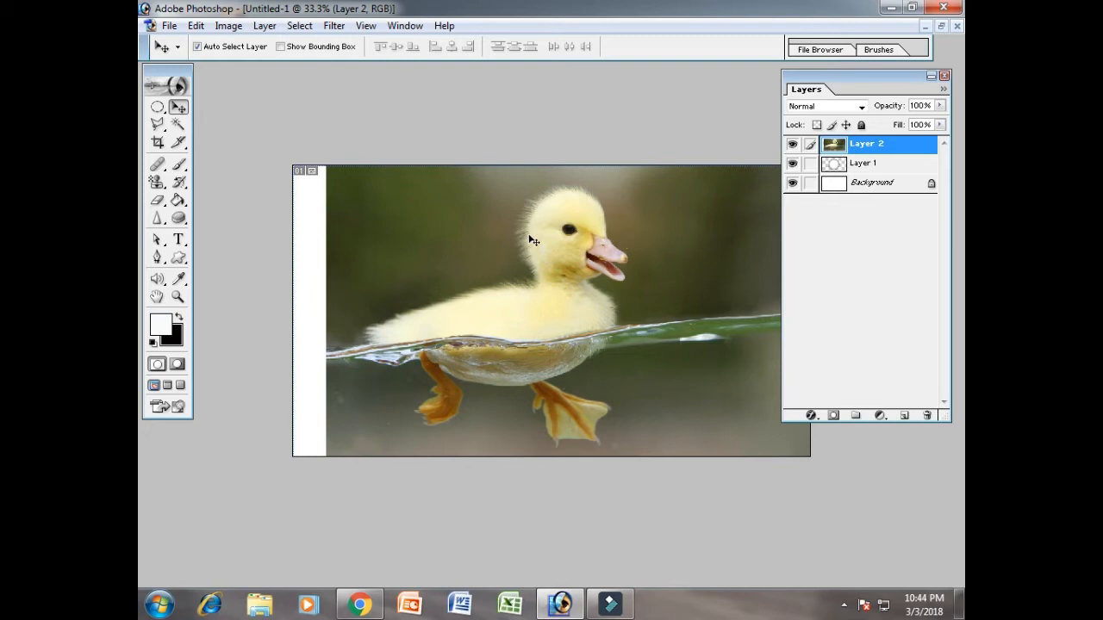
left_click_drag(559, 269, 584, 260)
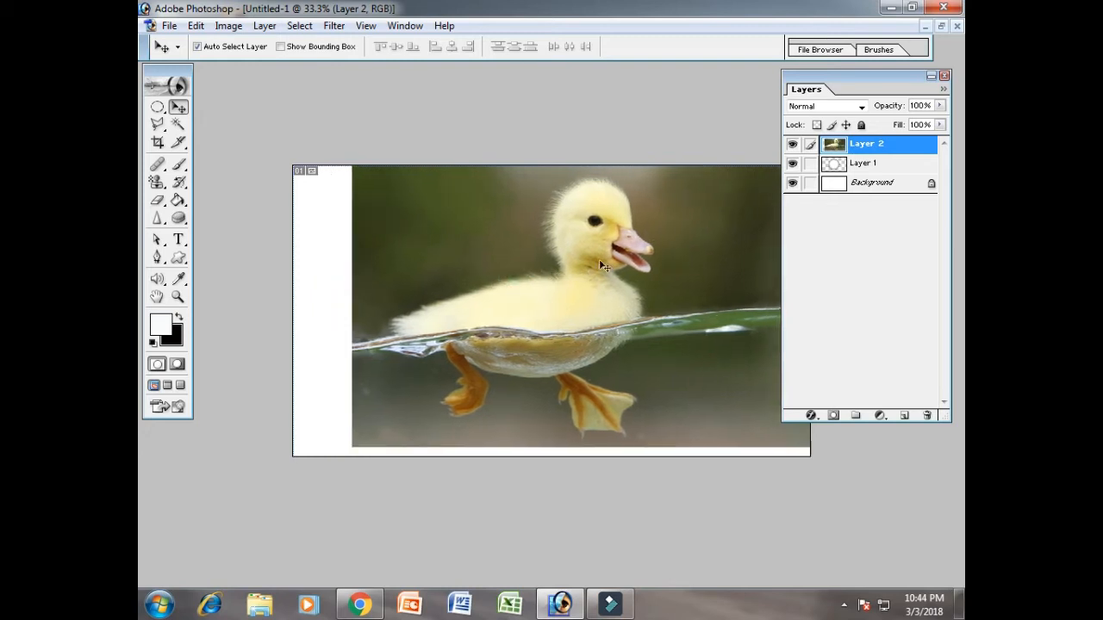
right_click(896, 150)
left_click(891, 173)
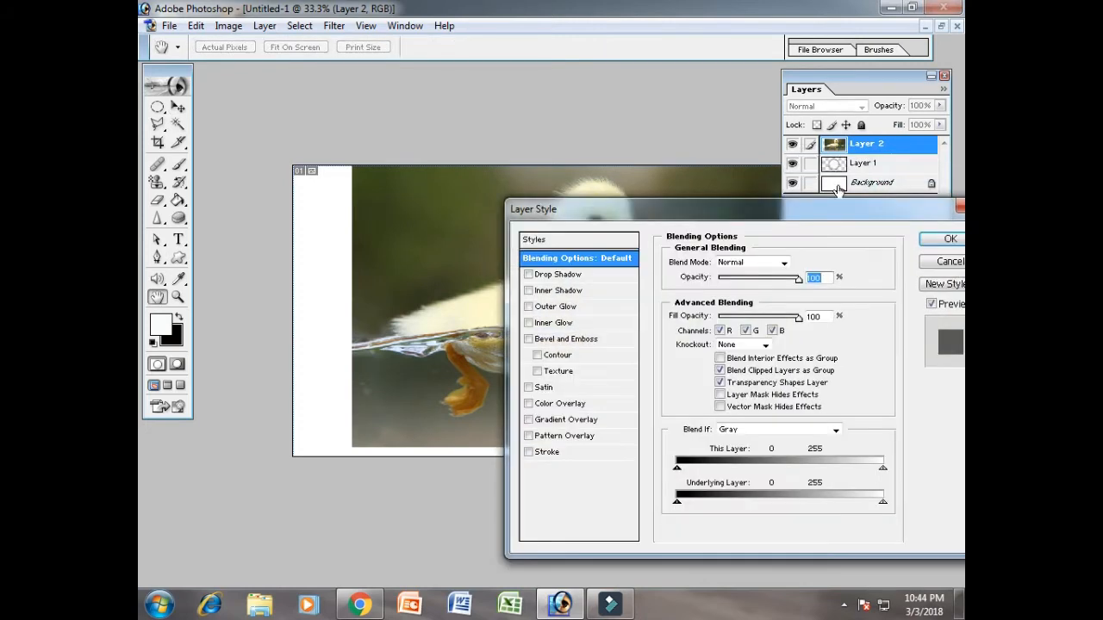
left_click_drag(801, 205, 559, 130)
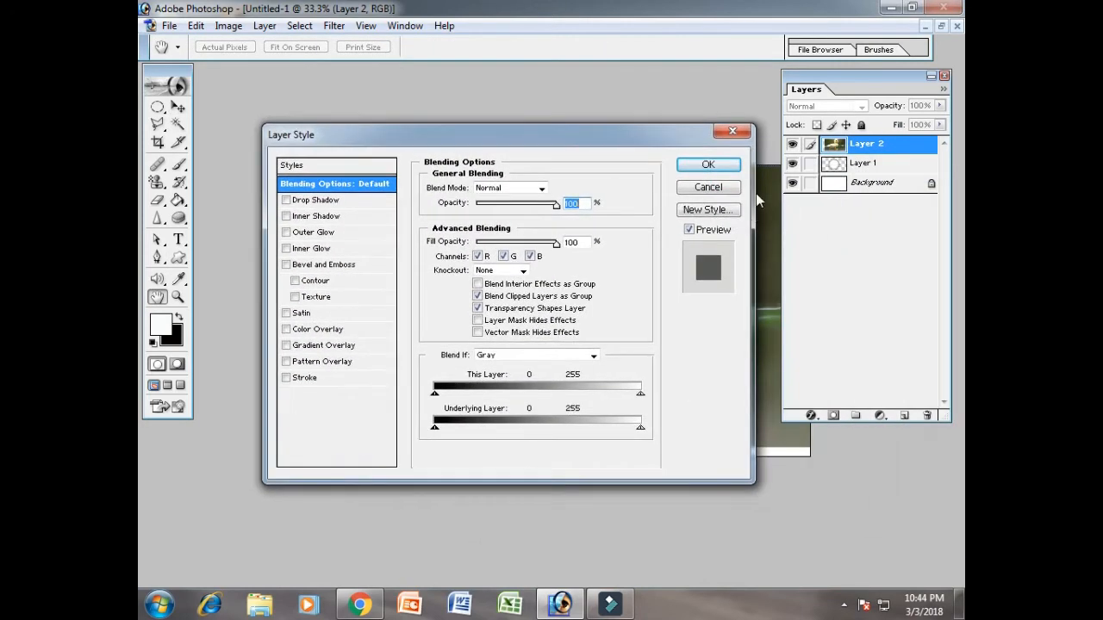
left_click(703, 189)
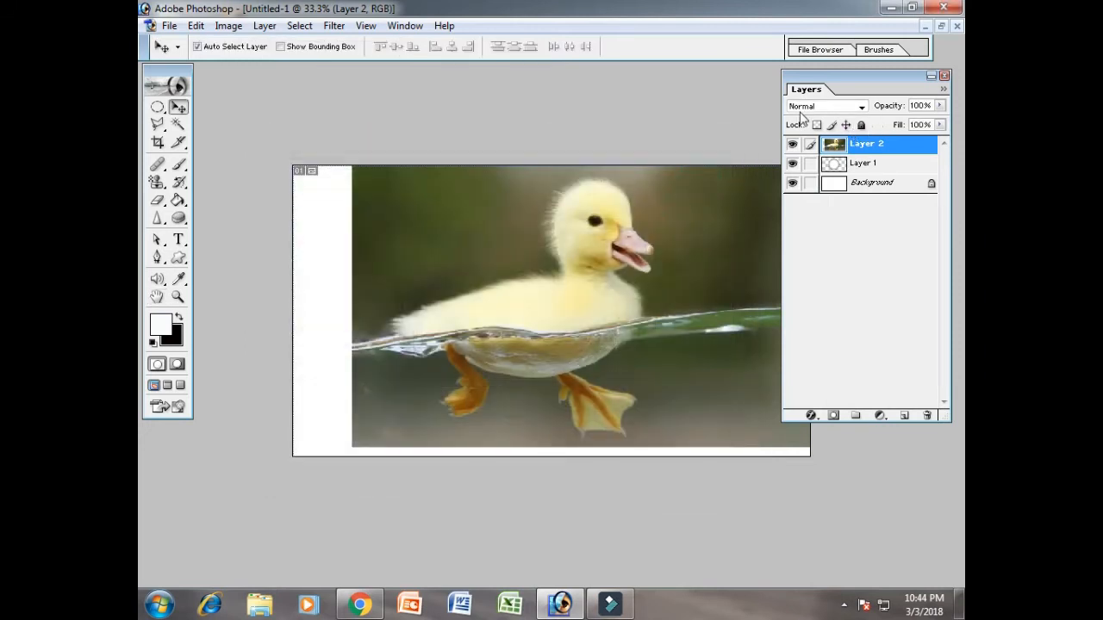
Try the Dissolve, Darken and Color Burn blend modes on the duckling layer.
left_click(861, 106)
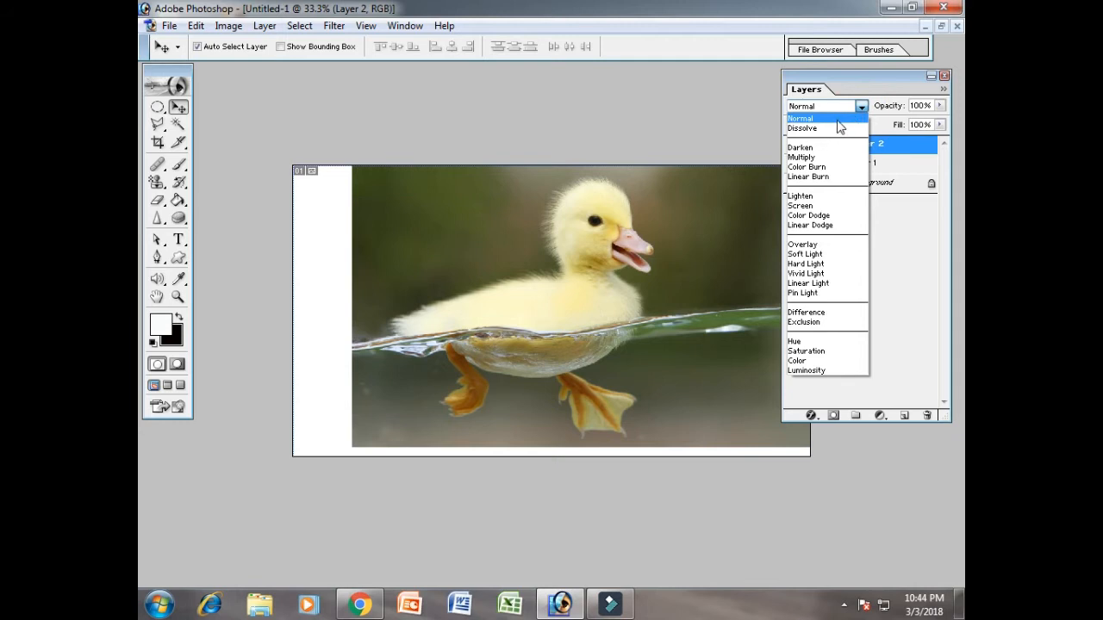
left_click(830, 128)
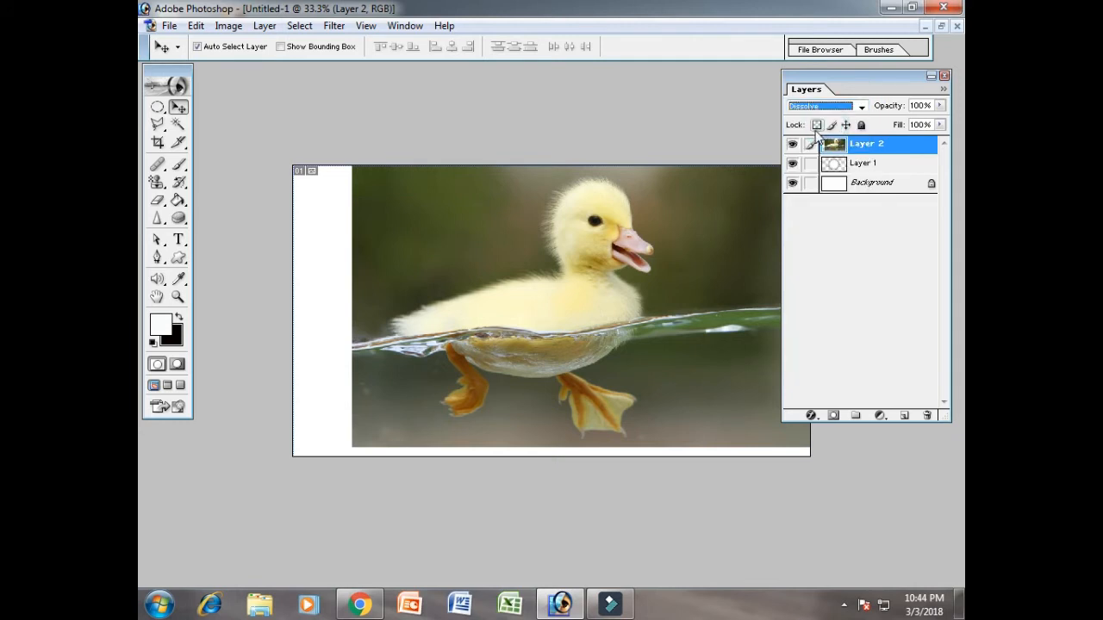
left_click(818, 105)
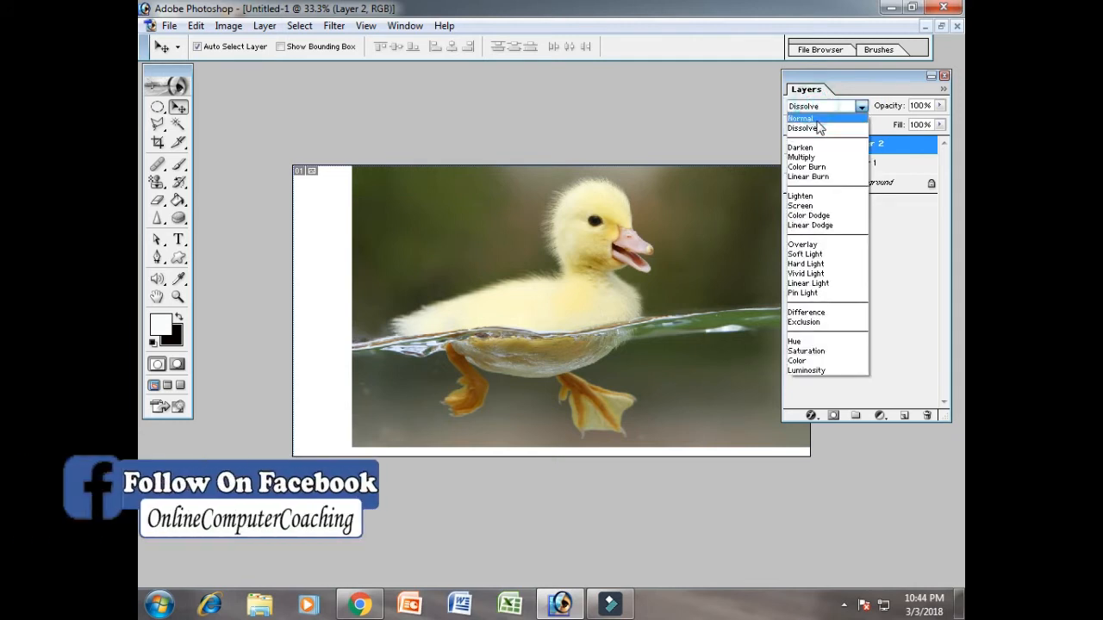
left_click(819, 148)
left_click(829, 106)
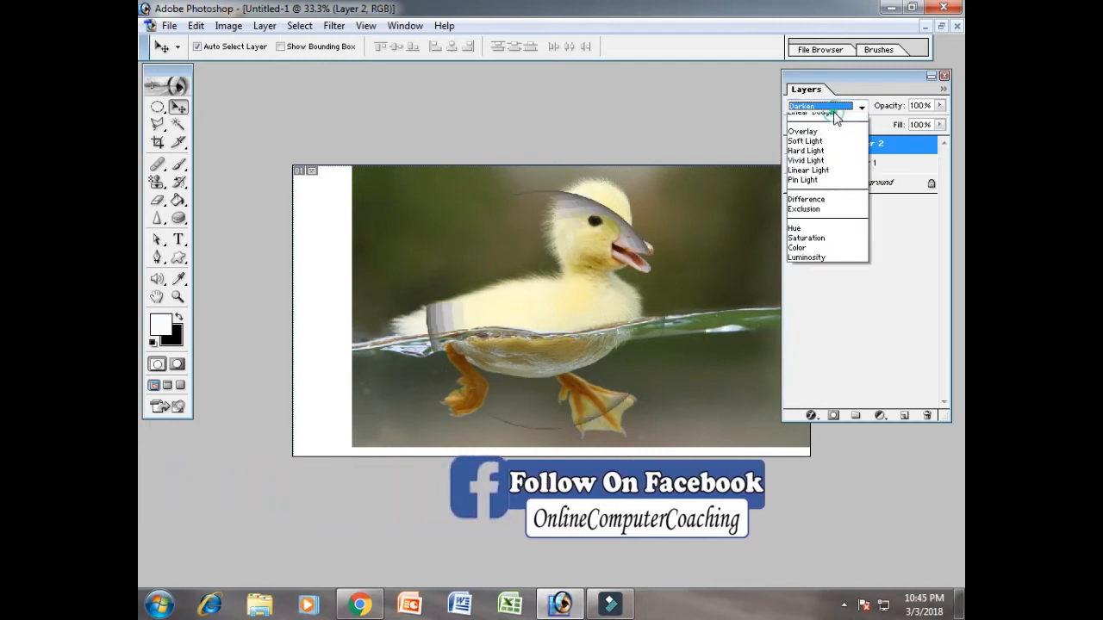
left_click(831, 167)
left_click(834, 106)
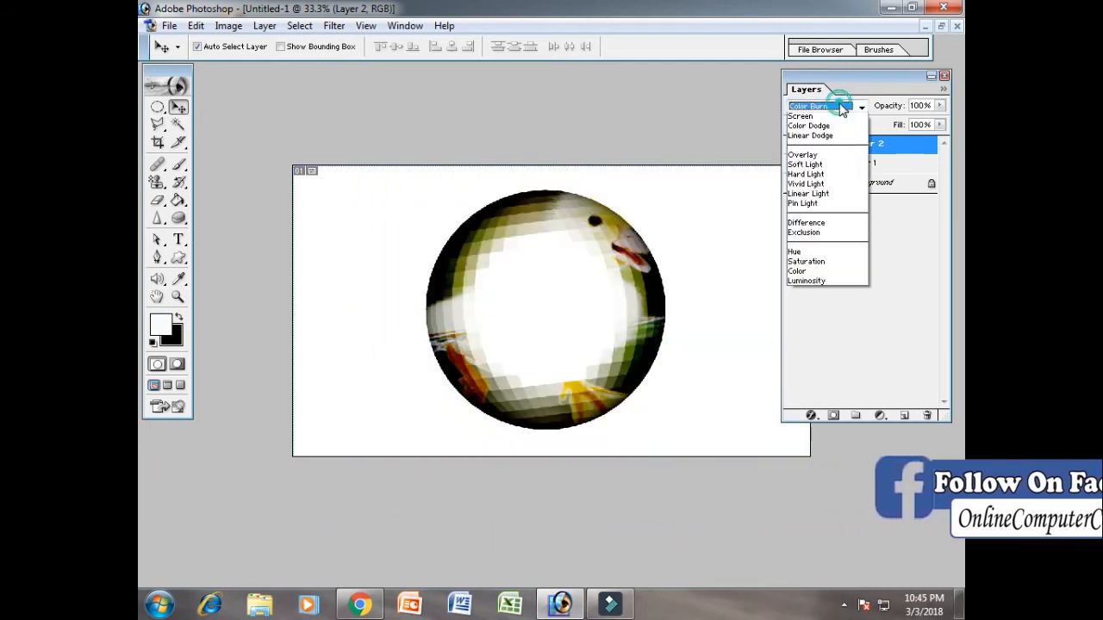
left_click(831, 119)
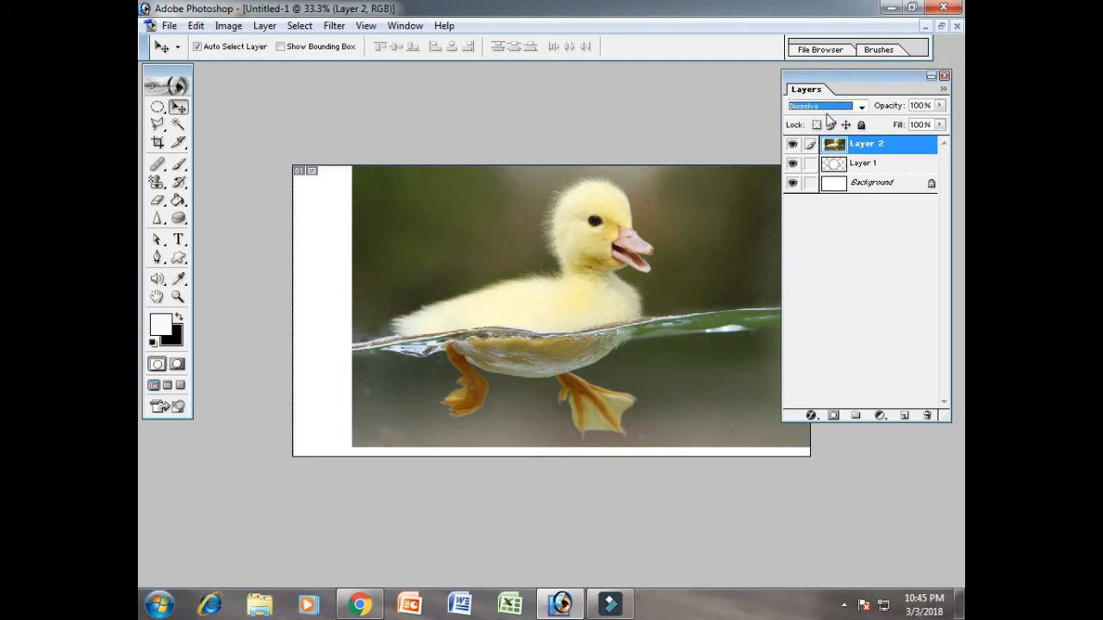
Preview the blend modes on the duckling layer one after another, from Darken through to Luminosity.
key("Down")
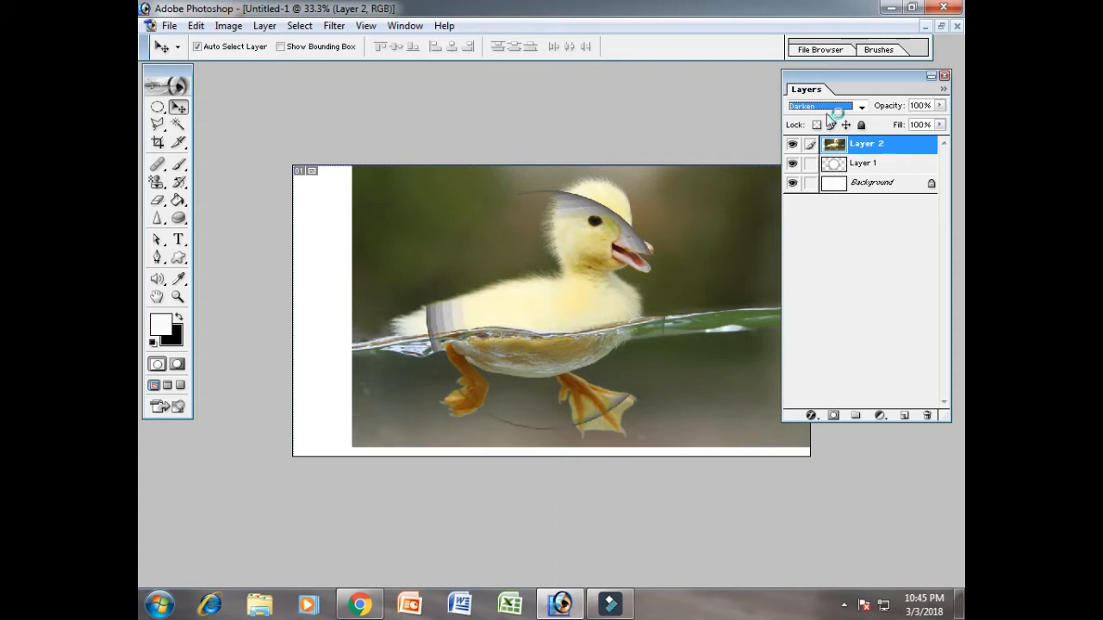
key("Down")
key("Down")
key("Down")
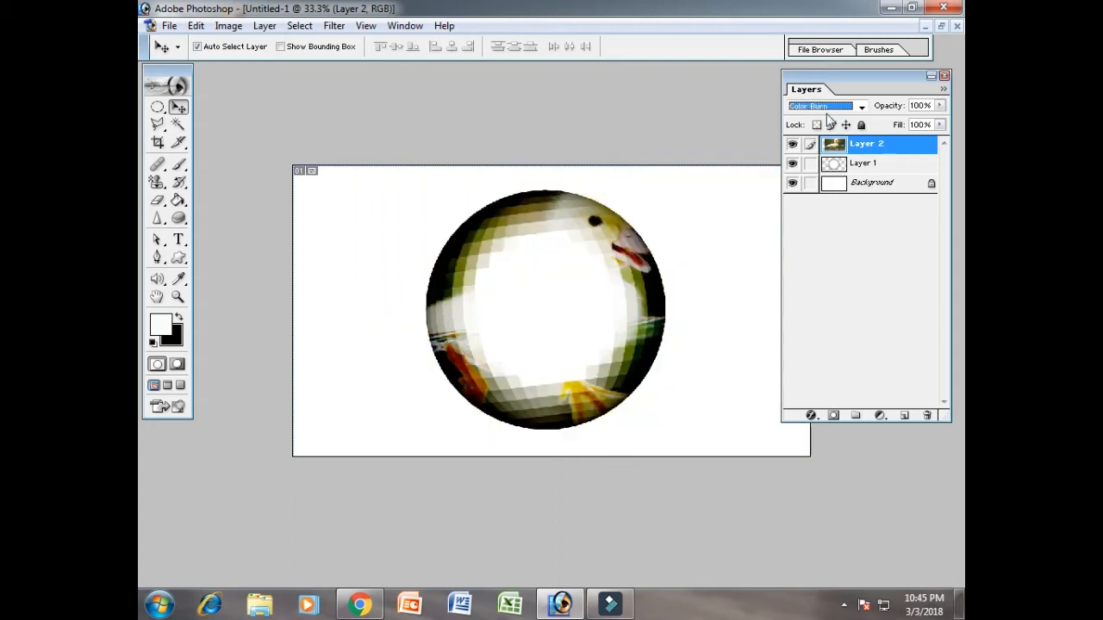
key("Down")
key("Down")
key("Down")
key("Down")
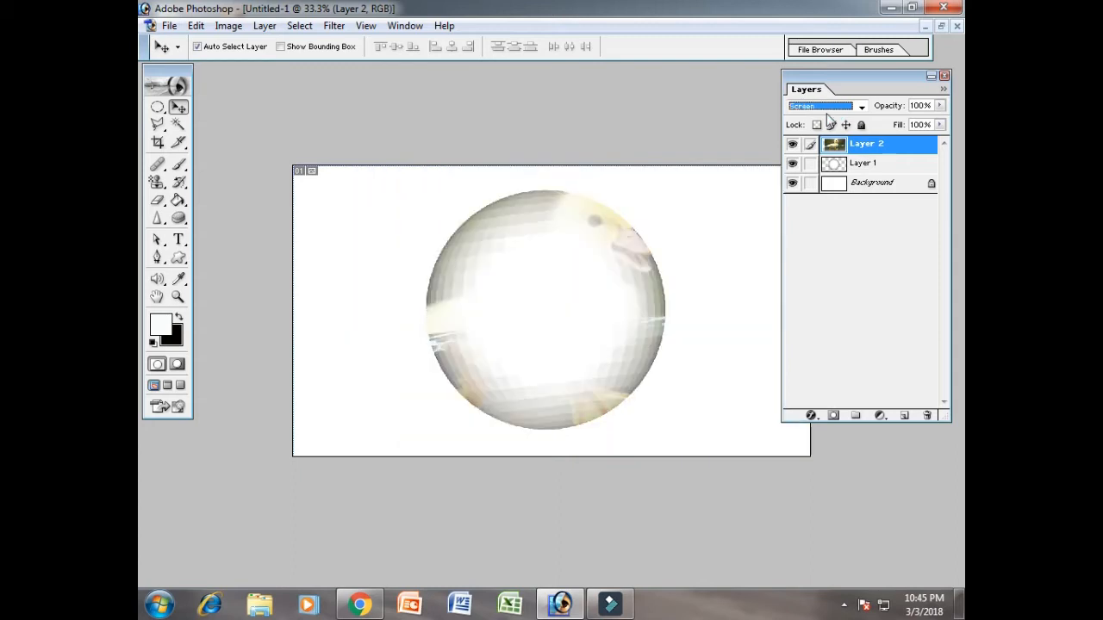
key("Down")
key("Down")
key("Down")
key("Down")
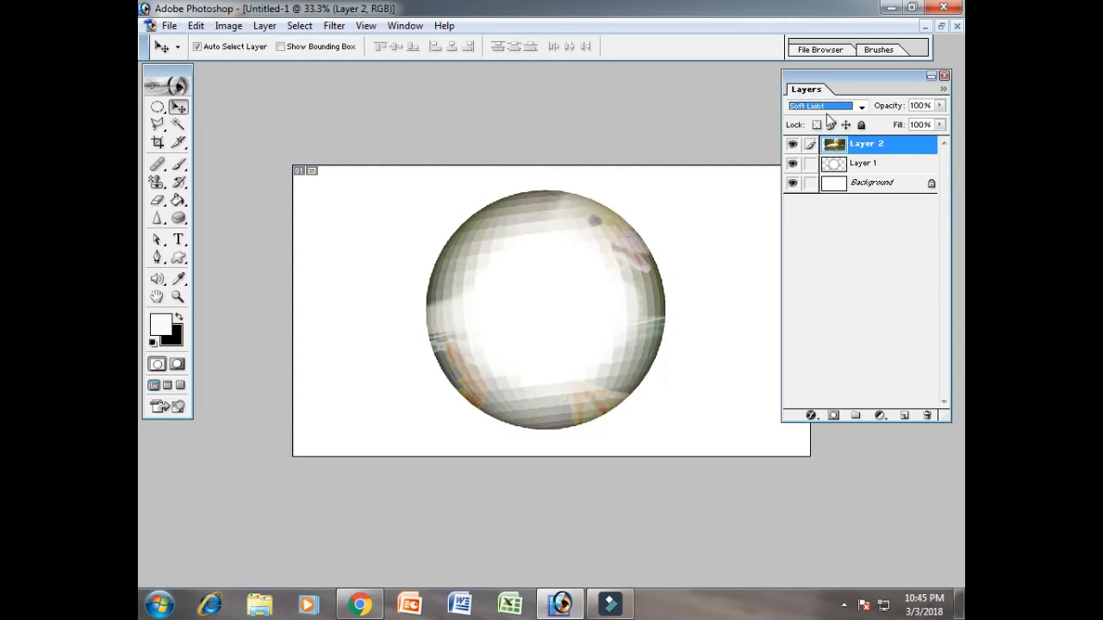
key("Down")
key("Down")
key("Down")
key("Down")
key("Down")
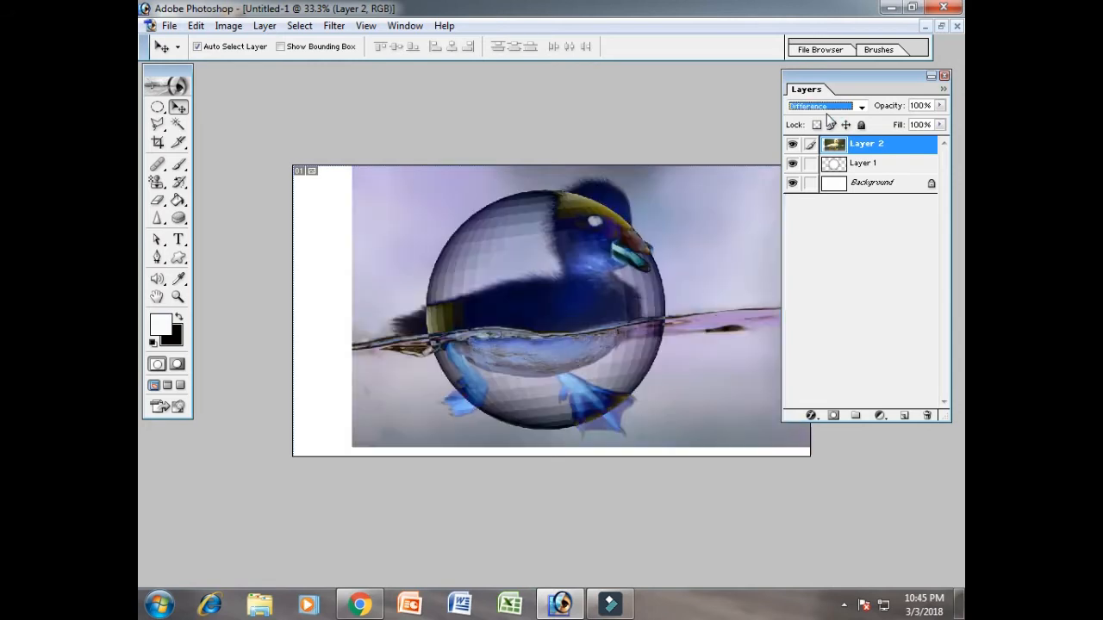
key("Down")
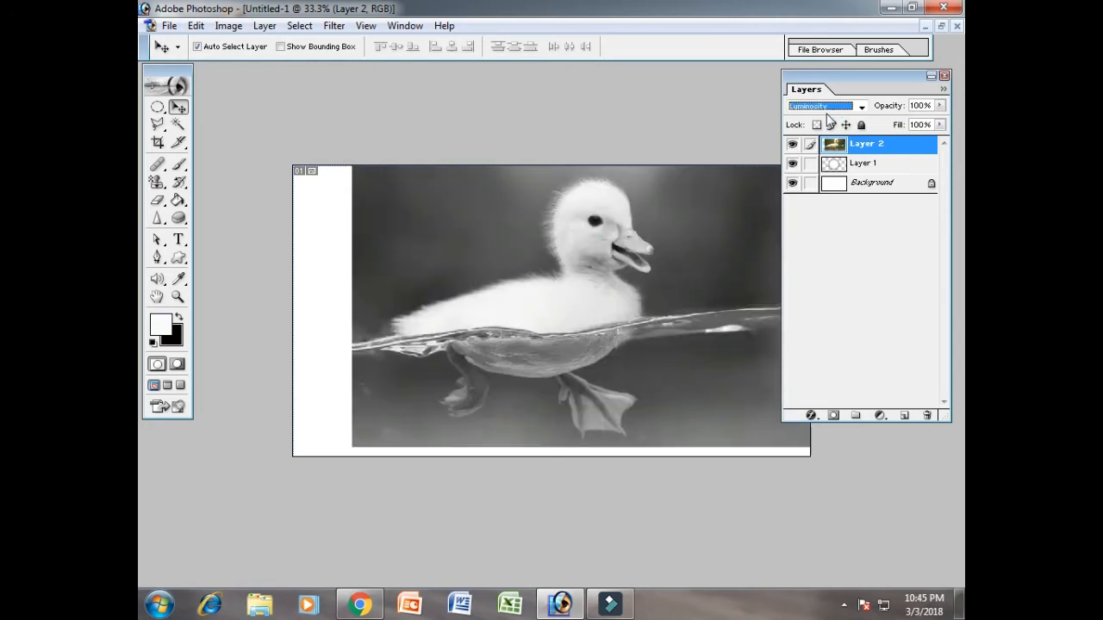
Preview the duckling layer's blend modes in reverse order, from Luminosity back to Dissolve.
key("Up")
key("Up")
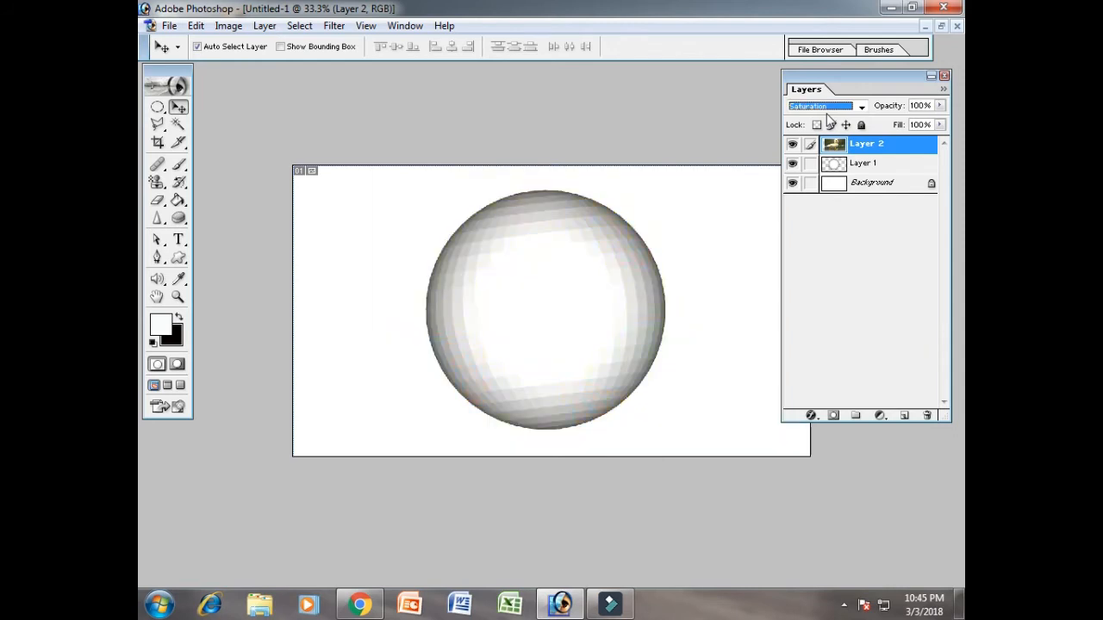
key("Up")
key("Up")
key("Up")
key("Up")
key("Up")
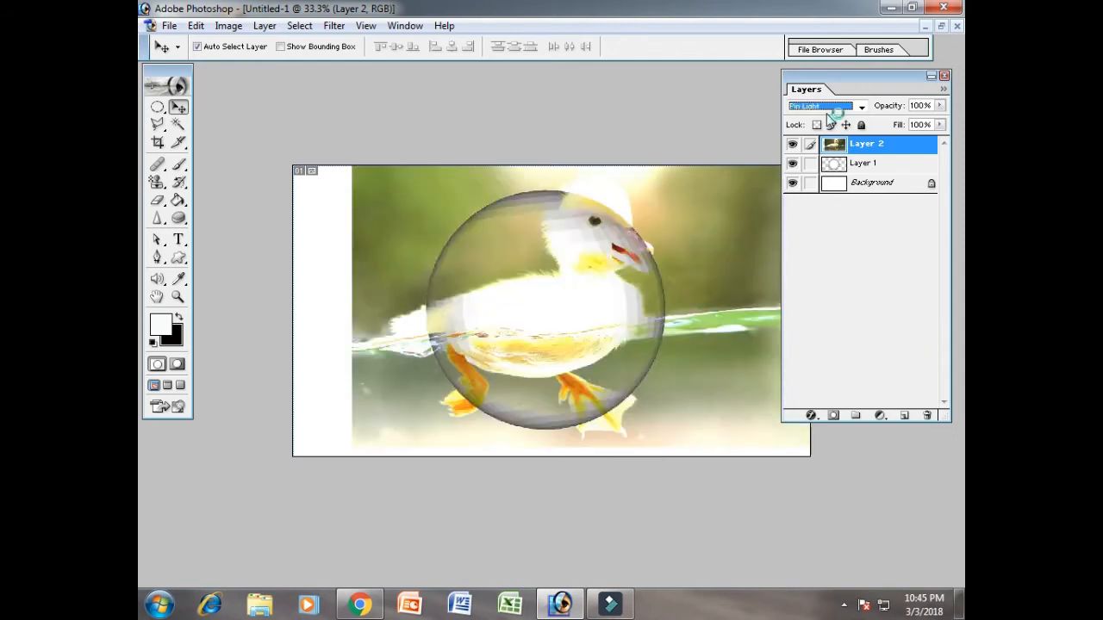
key("Up")
key("Up")
key("Up")
key("Up")
key("Up")
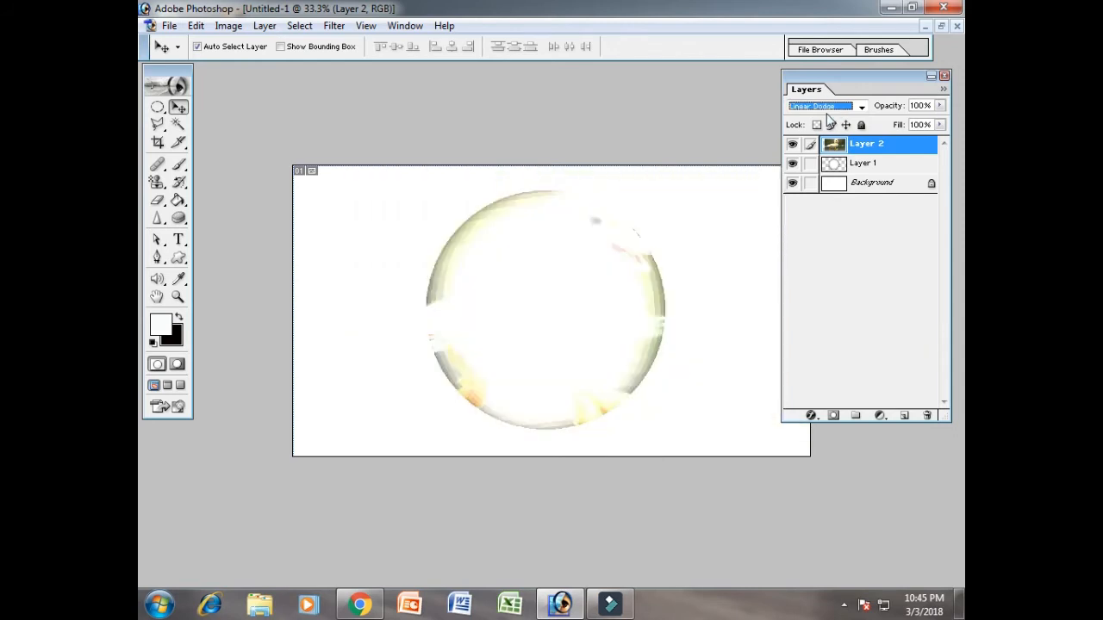
key("Up")
key("Up")
key("Up")
key("Up")
key("Up")
key("Up")
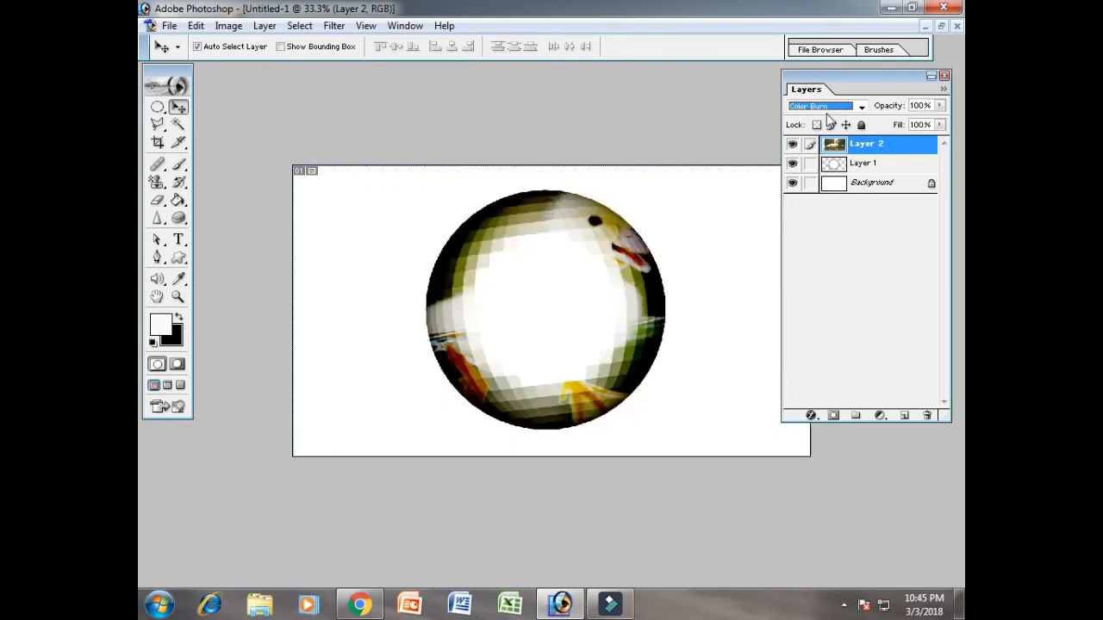
key("Up")
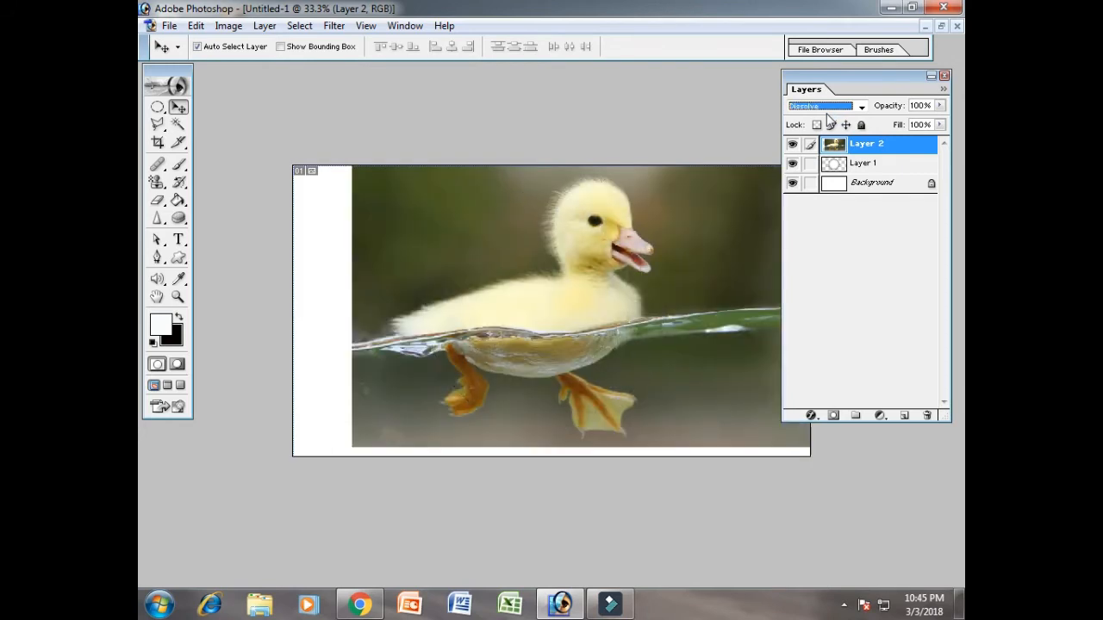
Compare Multiply with Color Burn on the duckling layer and set its blend mode to Multiply.
key("Down")
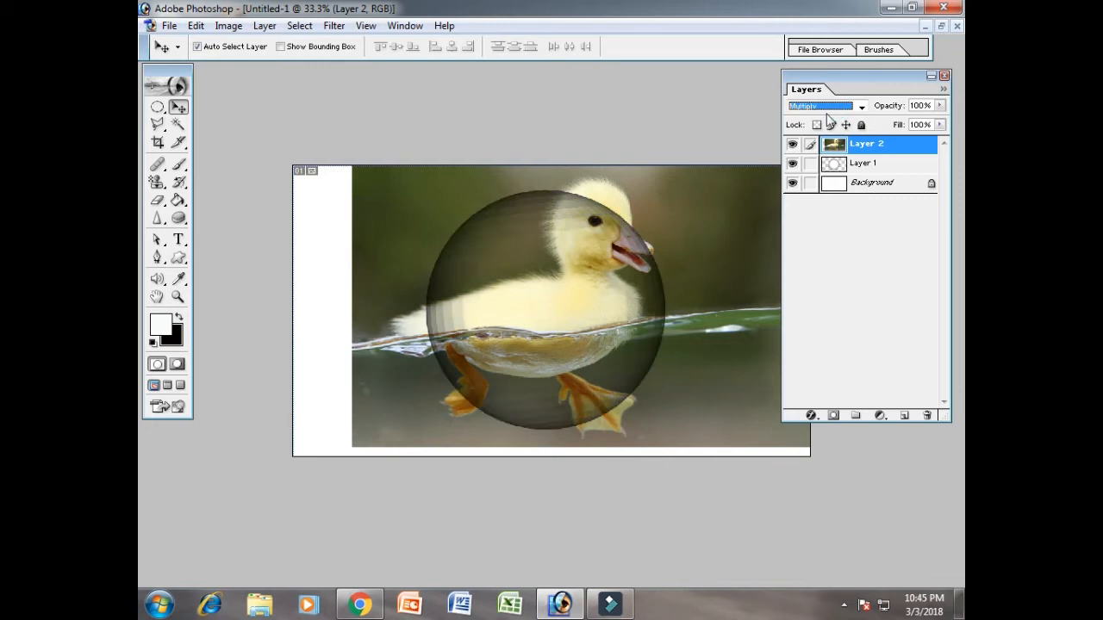
key("Down")
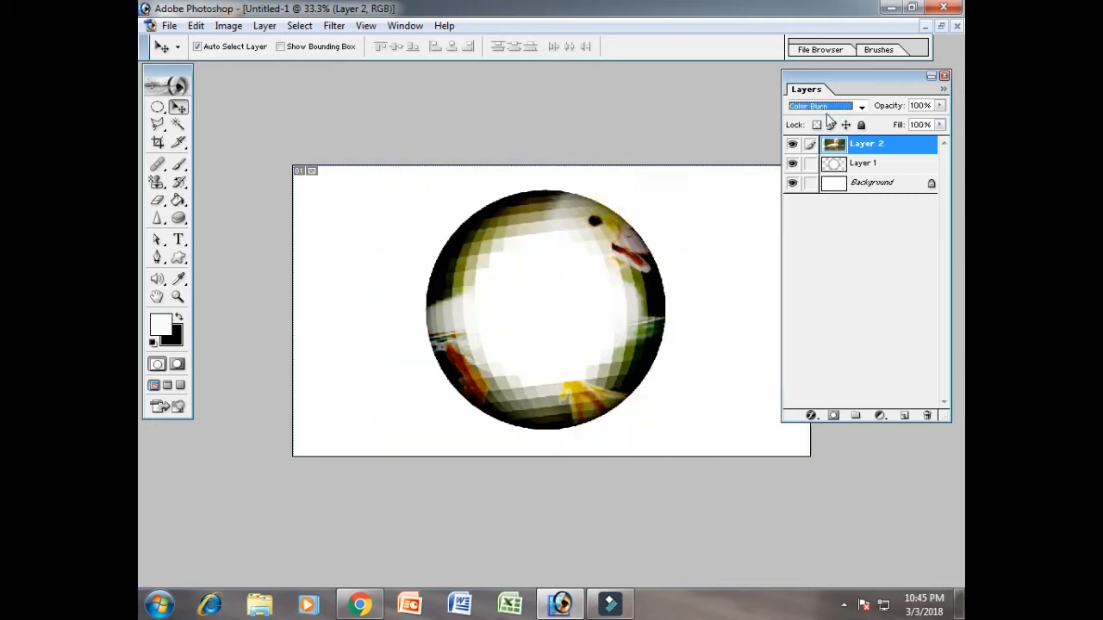
key("Up")
key("Up")
key("Down")
key("Down")
key("Up")
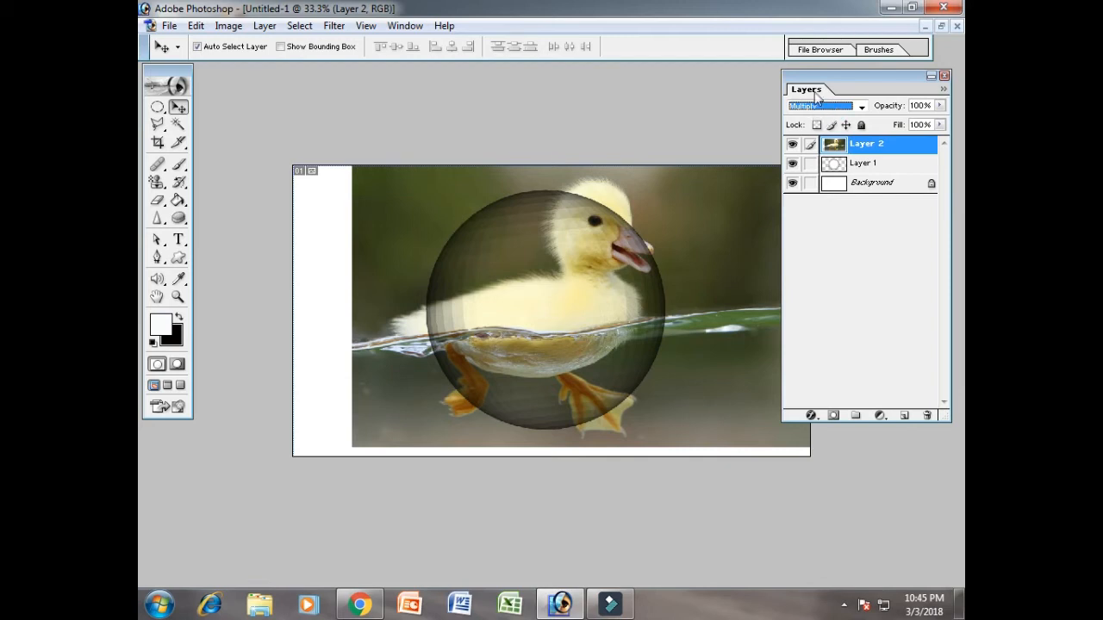
left_click(820, 106)
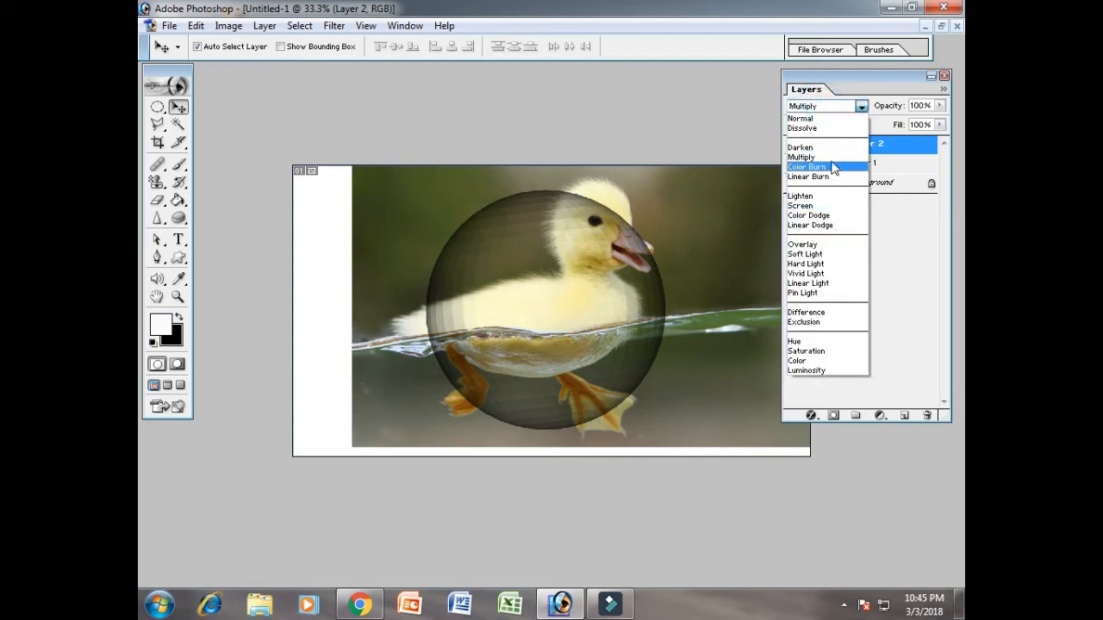
left_click(830, 161)
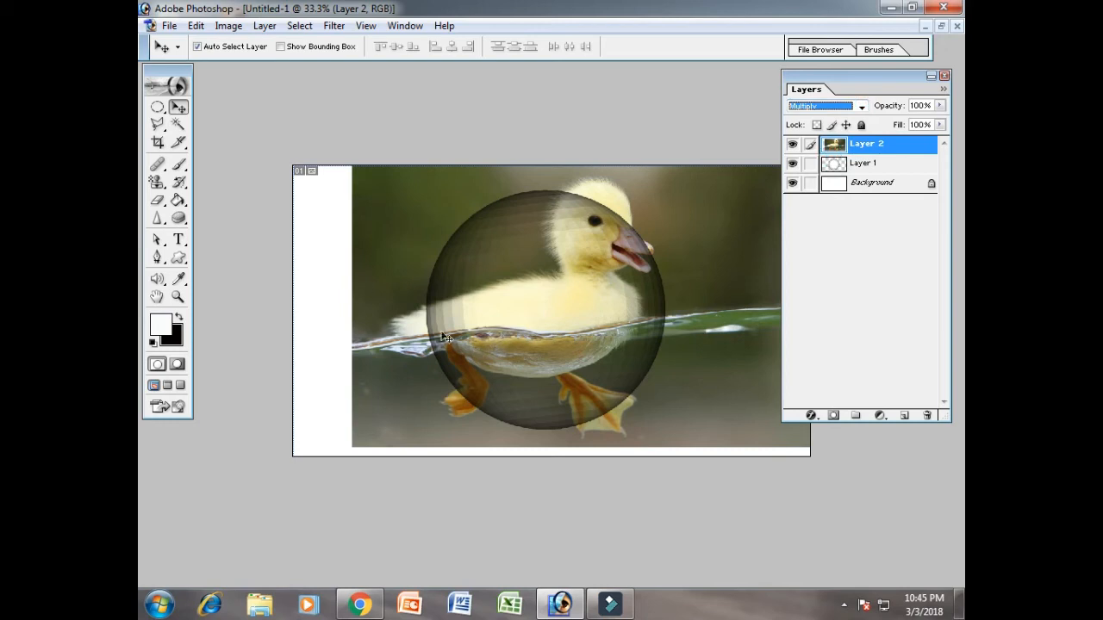
Reposition the duckling layer over the sphere and scale it to about 88.1% width and 87.5% height.
left_click_drag(537, 321, 515, 343)
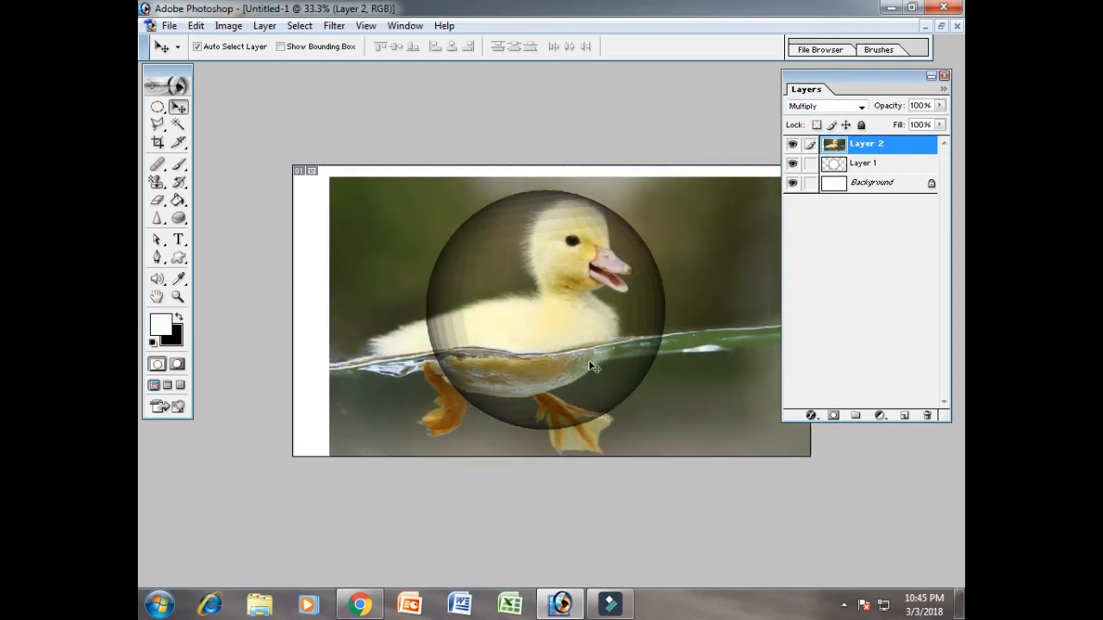
left_click_drag(825, 74, 866, 75)
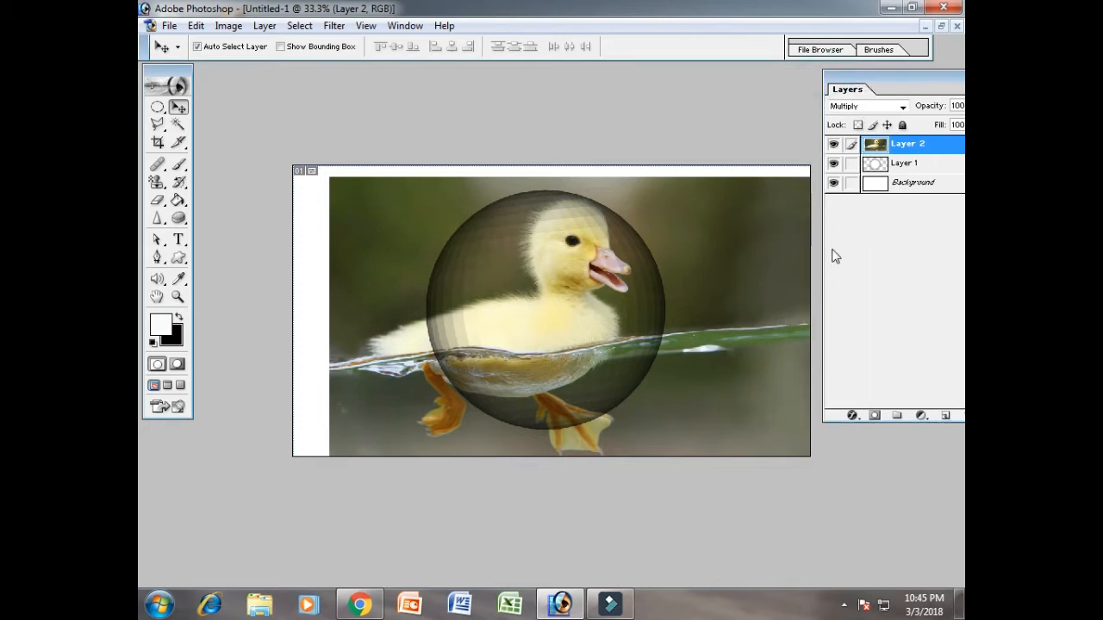
key("ctrl+t")
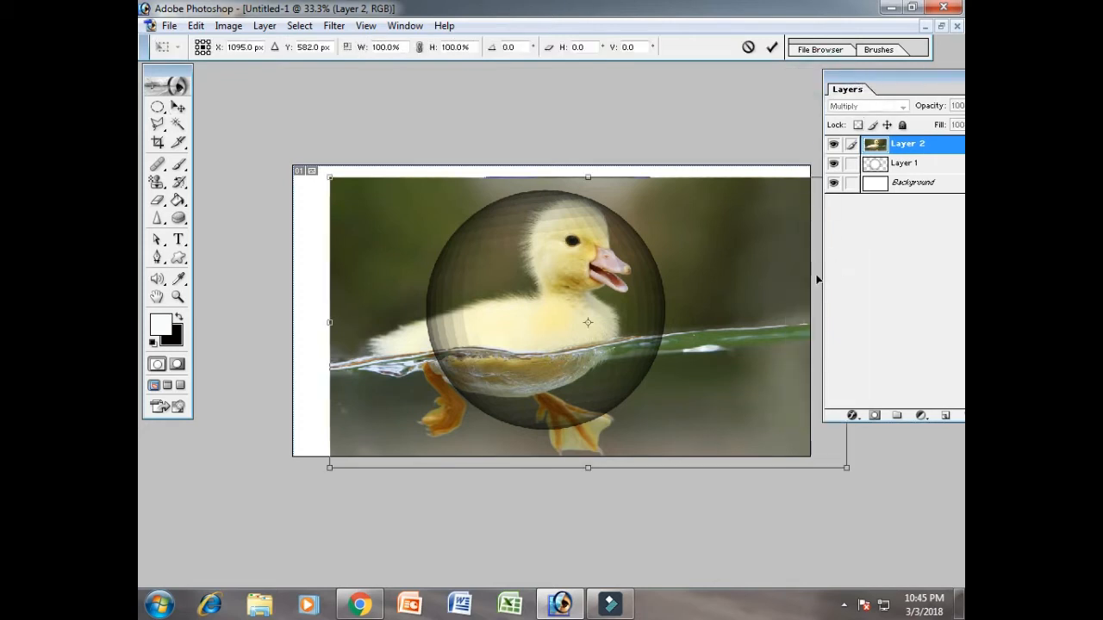
left_click_drag(848, 468, 815, 435)
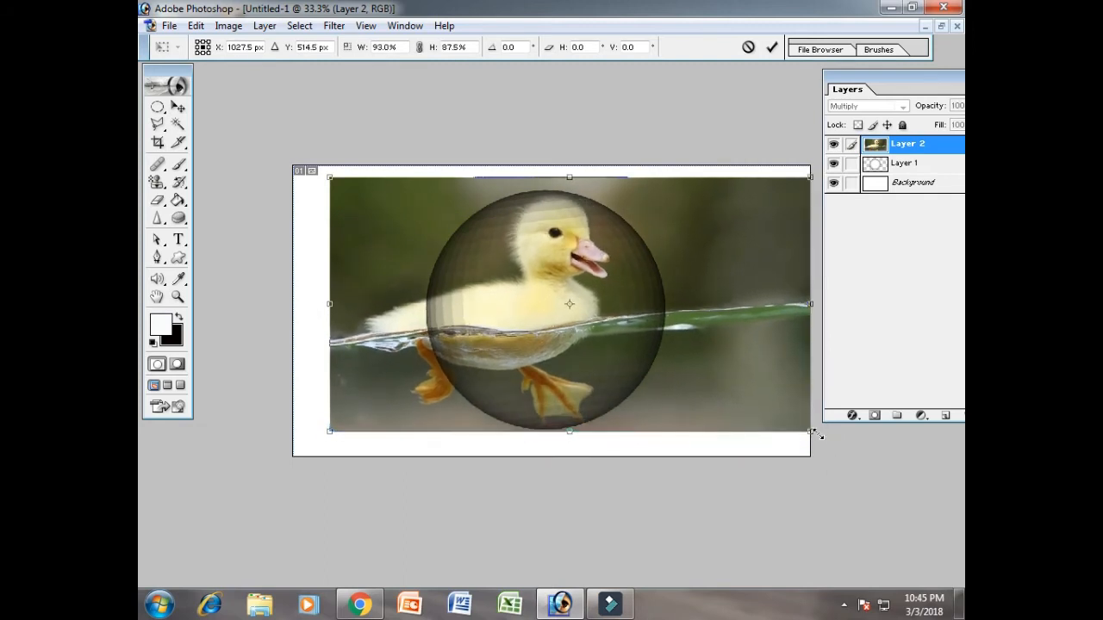
left_click_drag(332, 306, 357, 304)
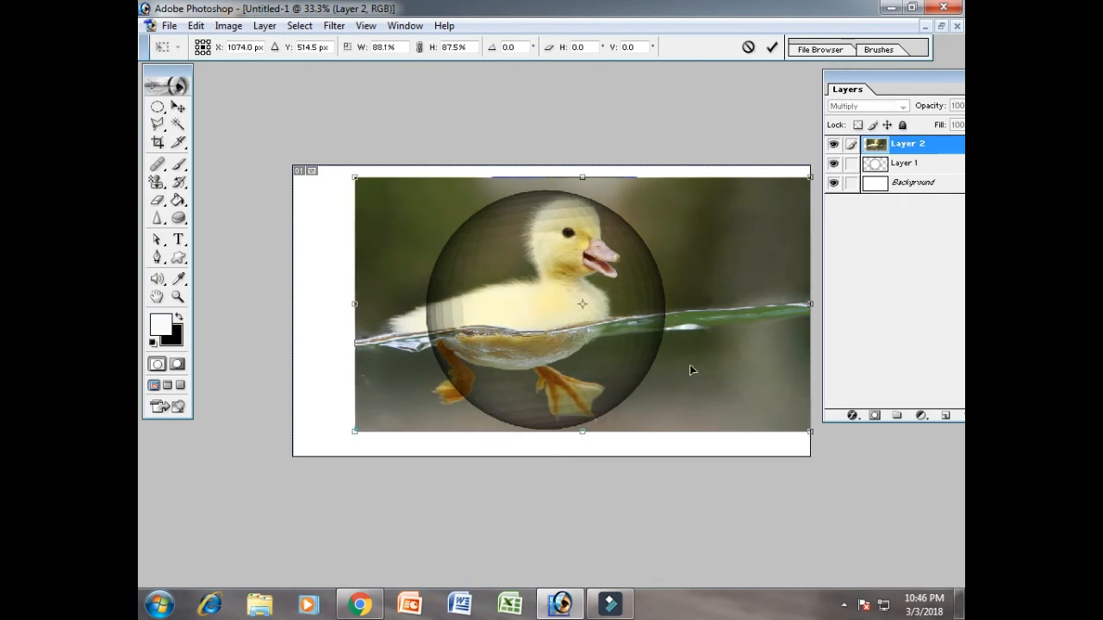
key("Return")
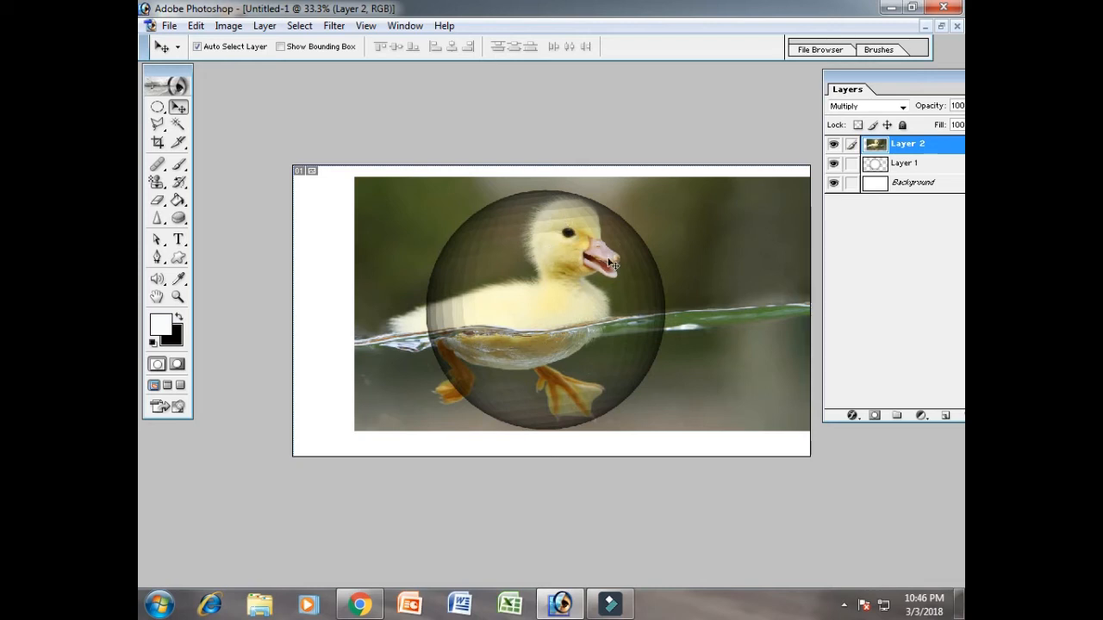
Draw an elliptical marquee selection about the size of the sphere around the duckling.
left_click(157, 109)
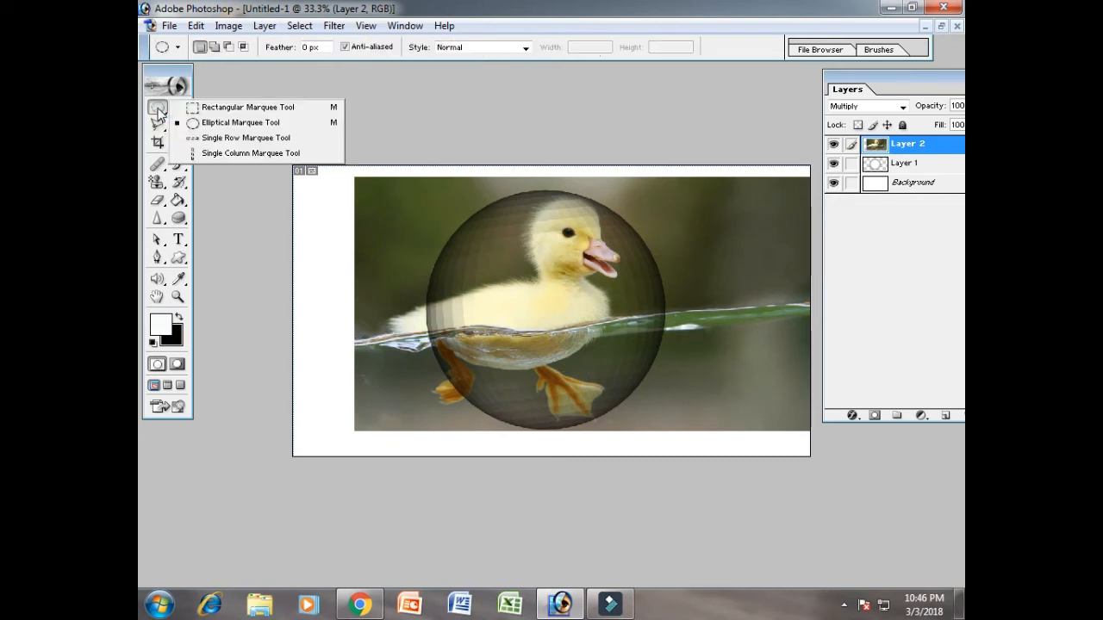
left_click(289, 125)
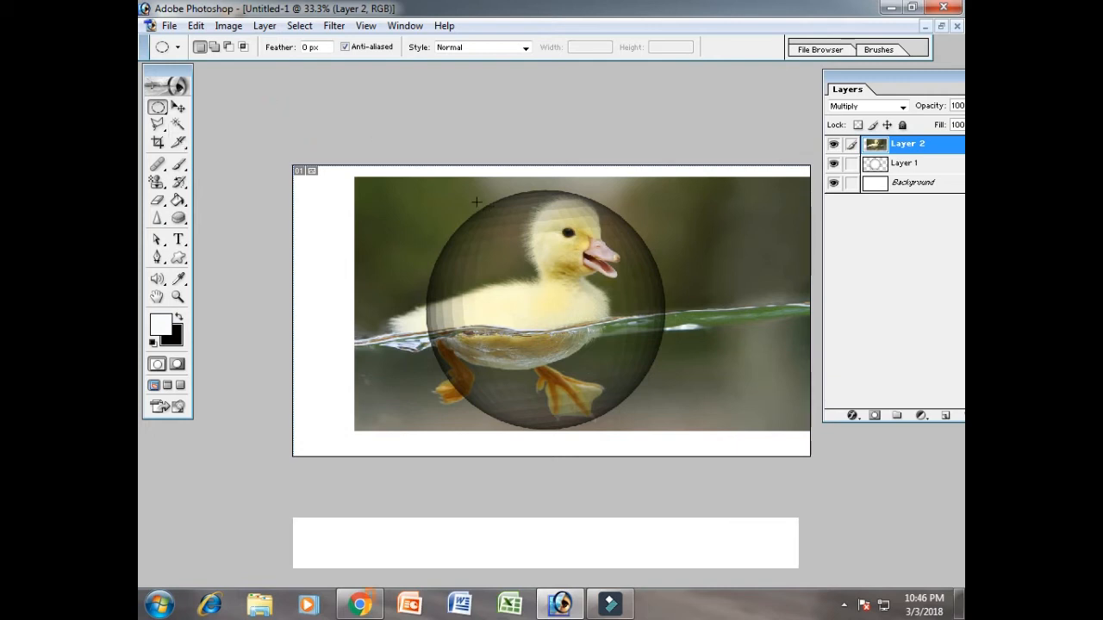
left_click_drag(474, 213, 550, 301)
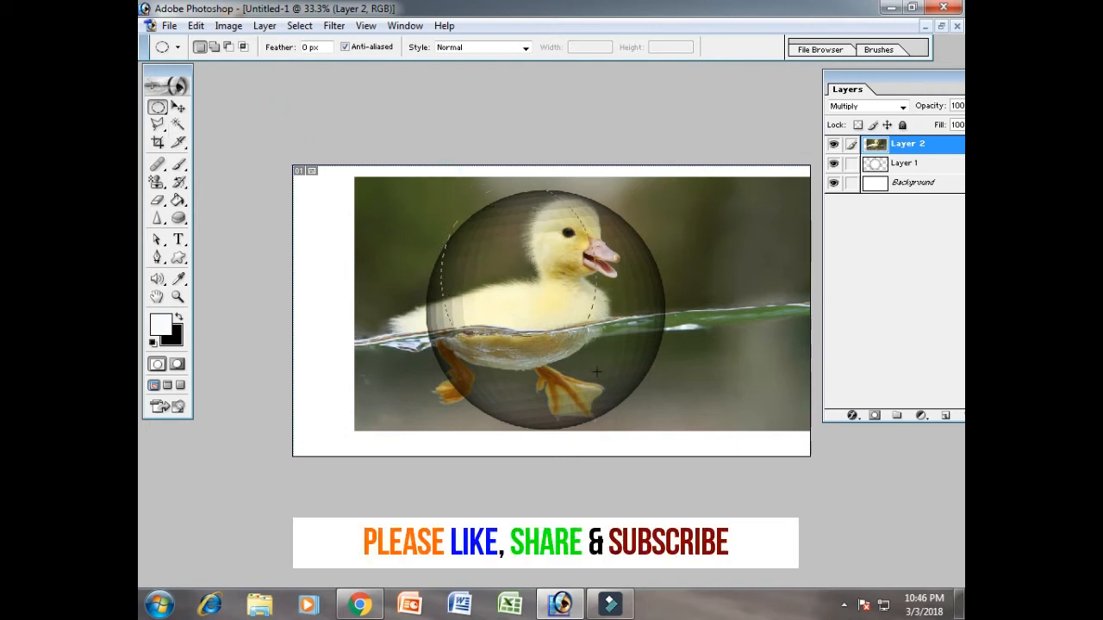
left_click_drag(667, 412, 673, 421)
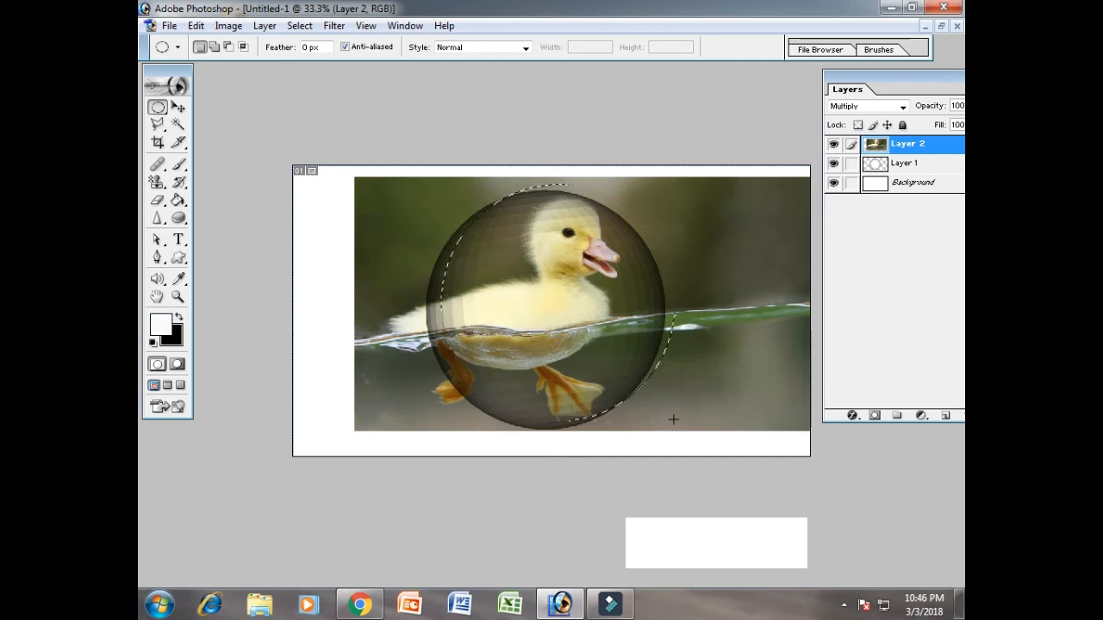
Transform the elliptical selection and nudge it onto the sphere's outline at about X 936 px, Y 537 px.
left_click(295, 27)
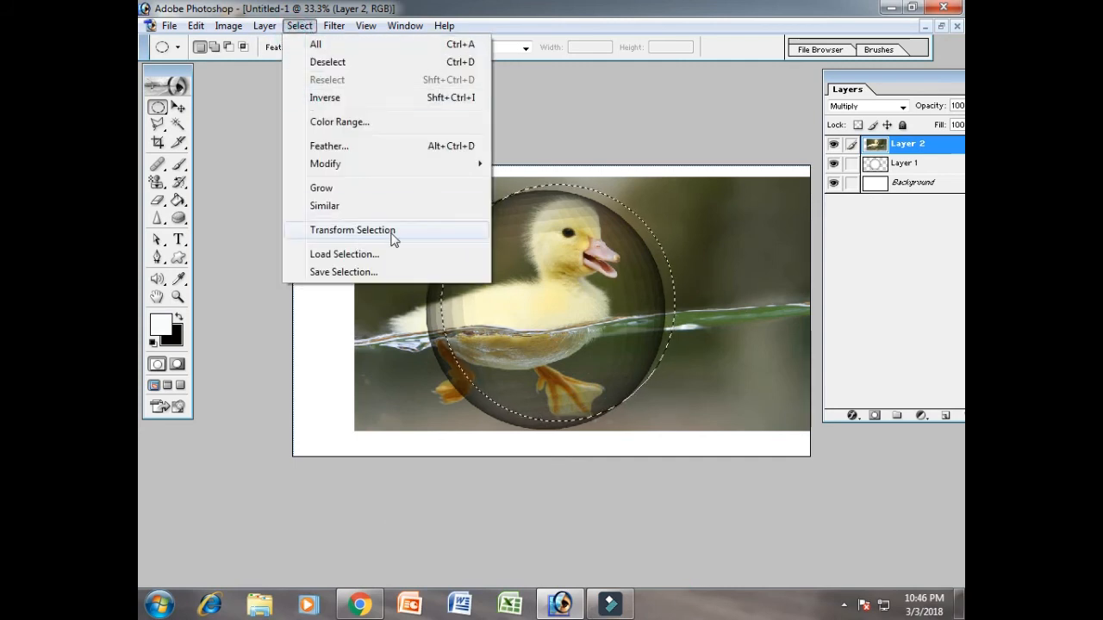
left_click(422, 230)
key("Left")
key("Left")
key("Left")
key("Left")
key("Left")
key("Left")
key("Left")
key("Left")
key("Left")
key("Left")
key("Left")
key("Left")
key("Left")
key("Left")
key("Left")
key("Left")
key("Left")
key("Down")
key("Down")
key("Down")
key("Down")
key("Down")
key("Down")
key("Down")
key("Down")
key("Down")
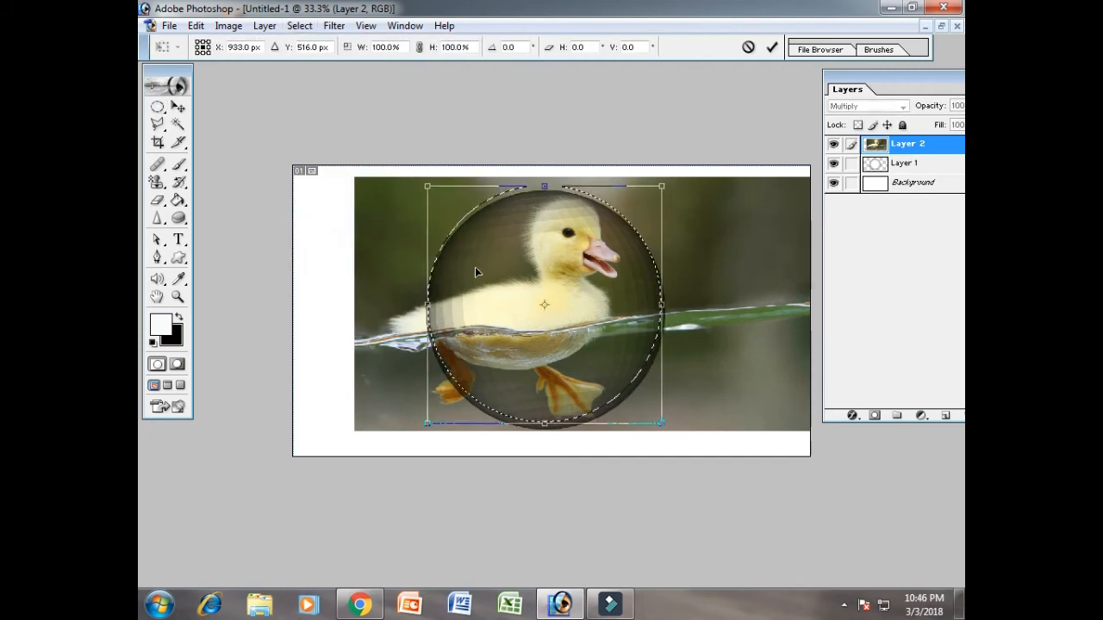
key("Right")
key("Right")
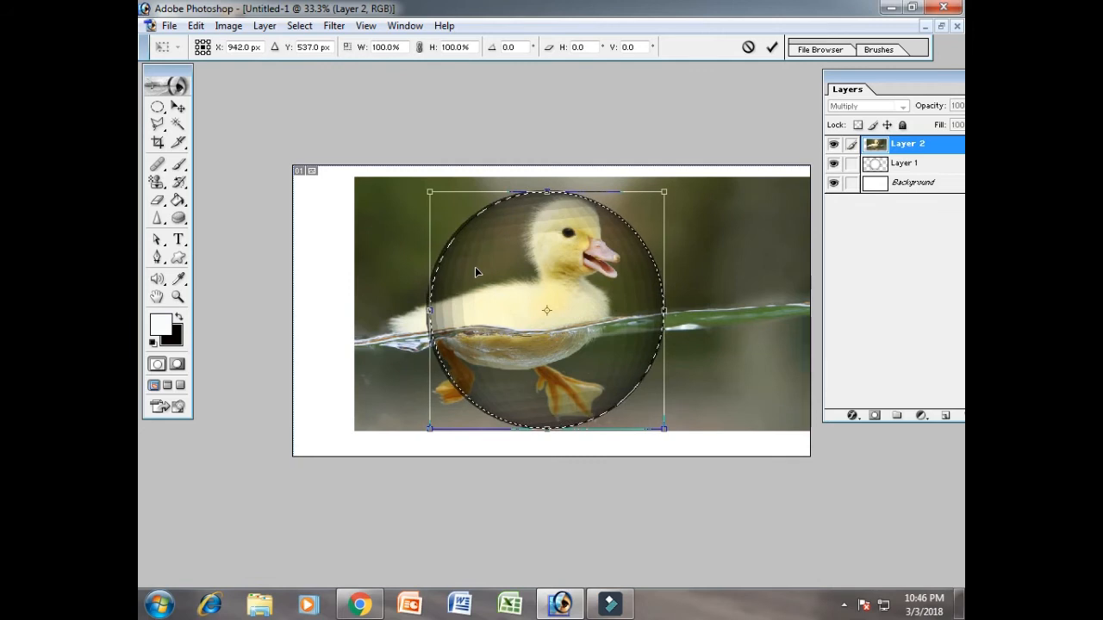
key("Left")
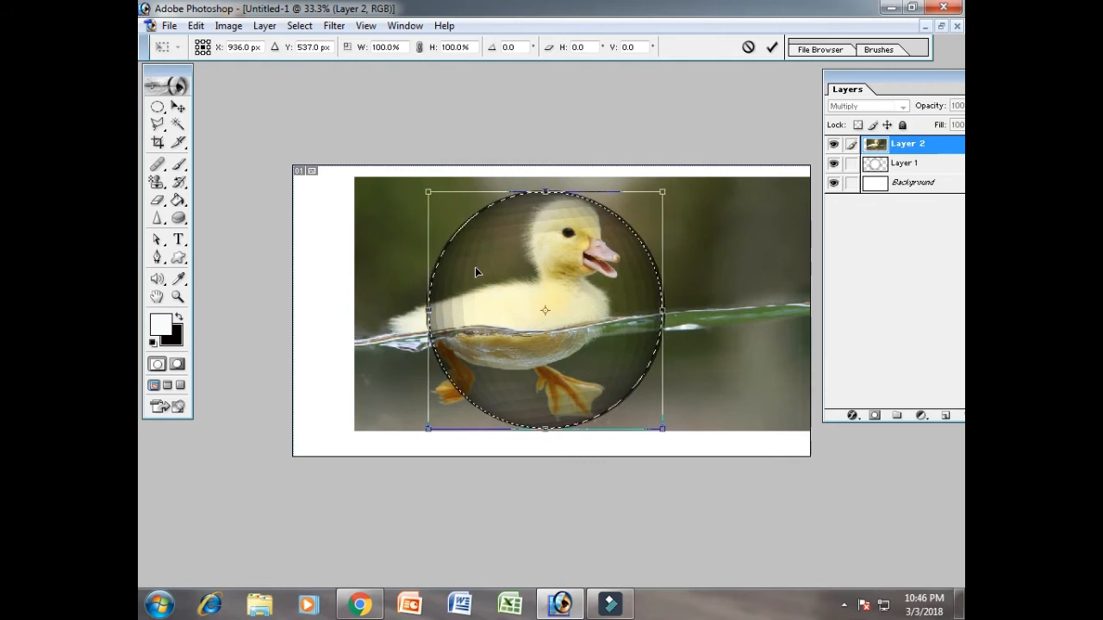
Scale the selection to about 102.2% width and 100.5% height to fit the sphere's edge, and apply the transformation.
key("ctrl+plus")
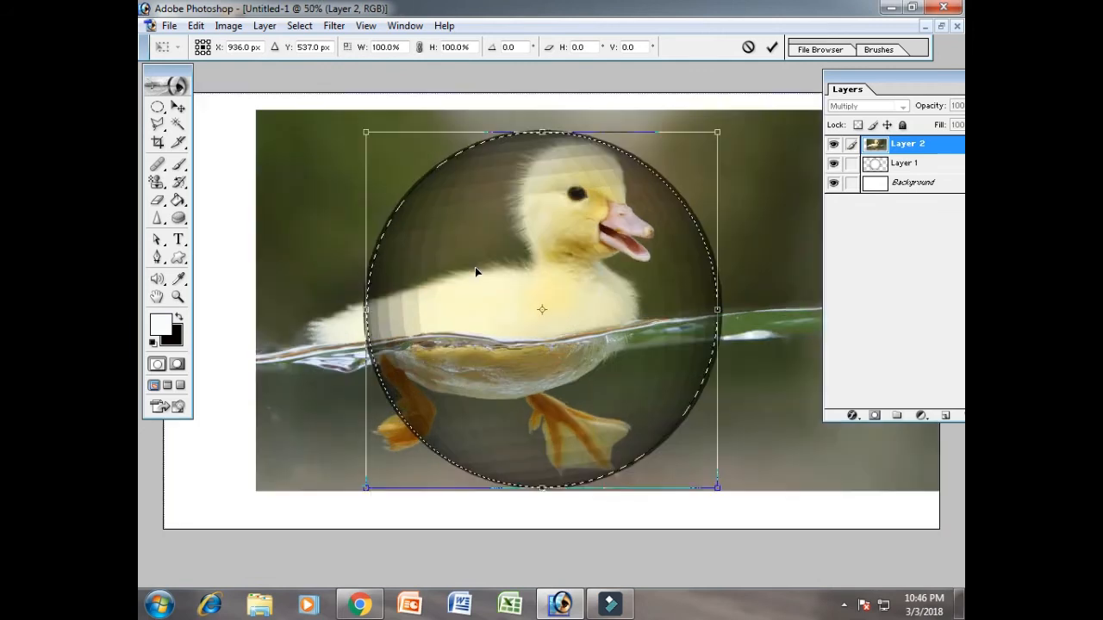
key("ctrl+plus")
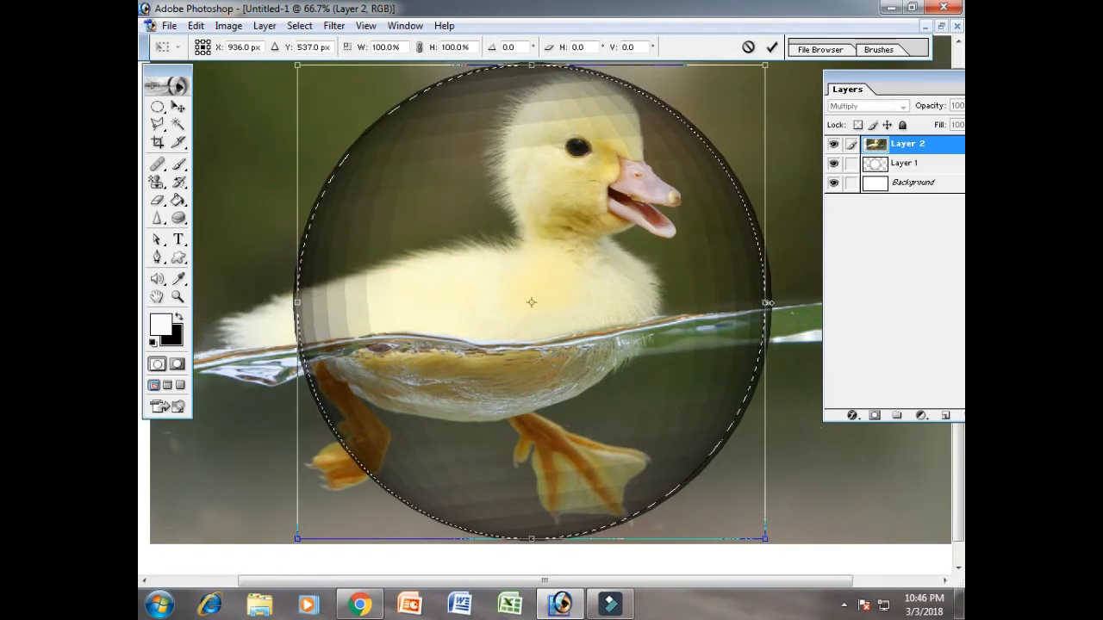
left_click_drag(768, 302, 772, 303)
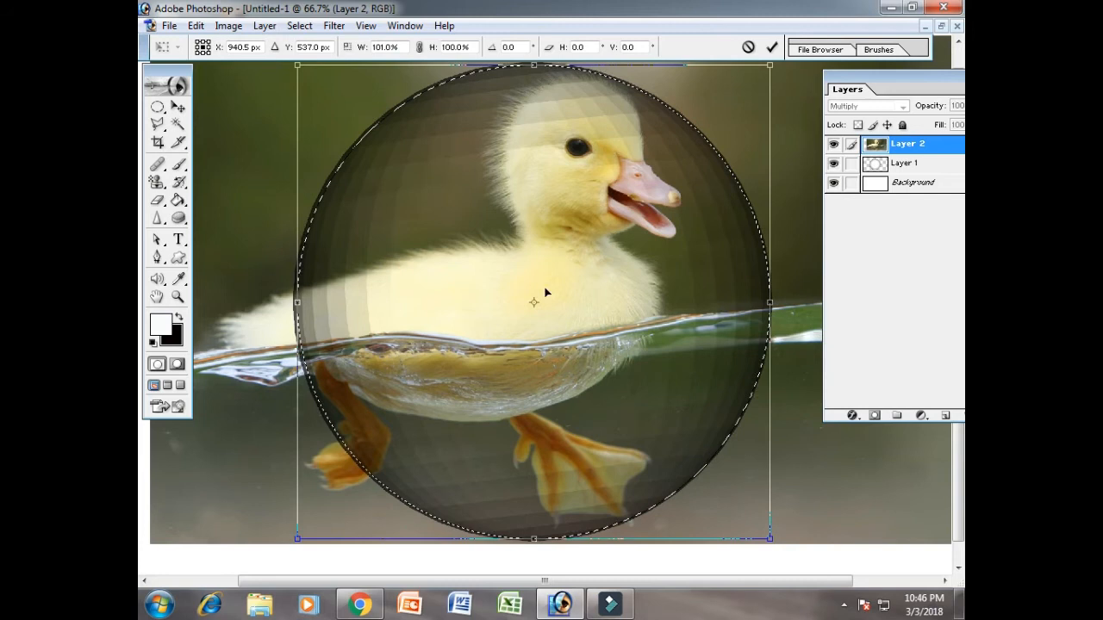
left_click_drag(295, 302, 291, 302)
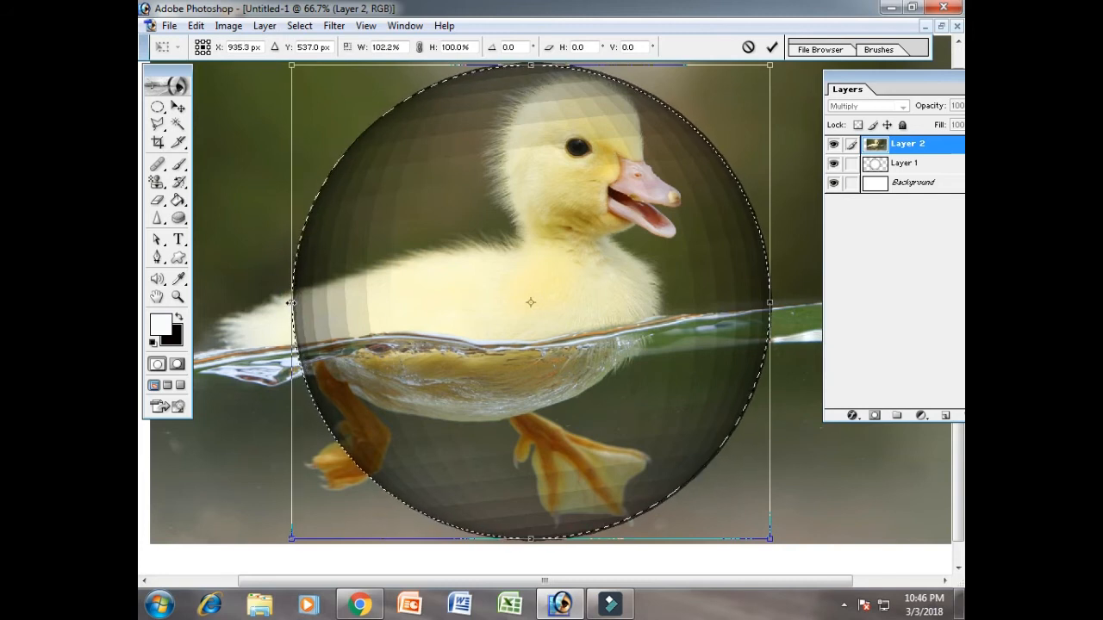
key("Right")
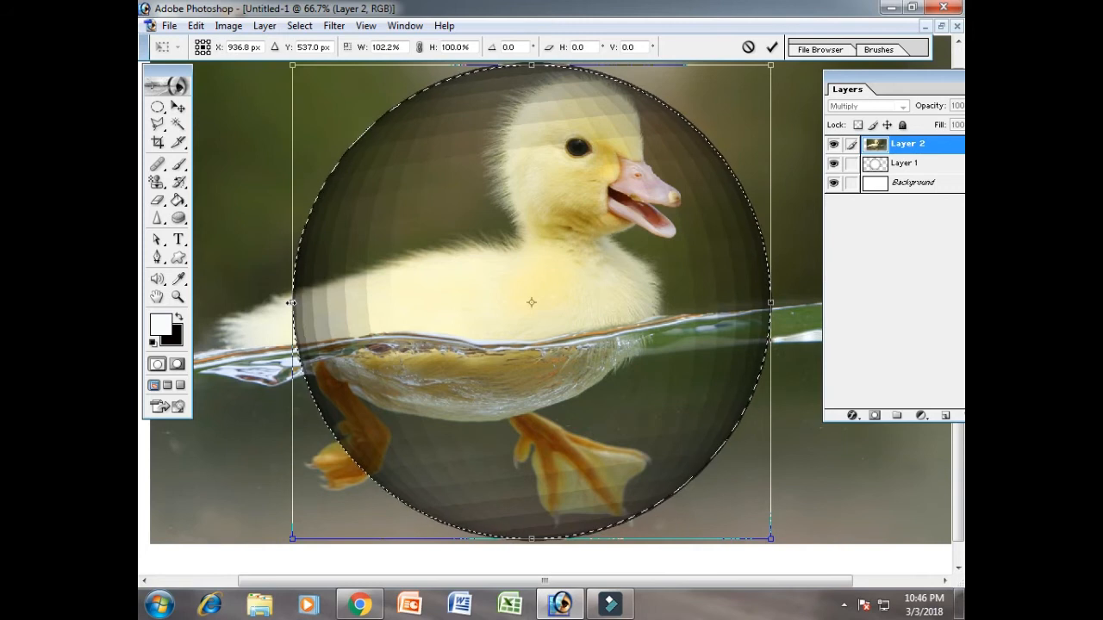
scroll(435, 215, "up", 1)
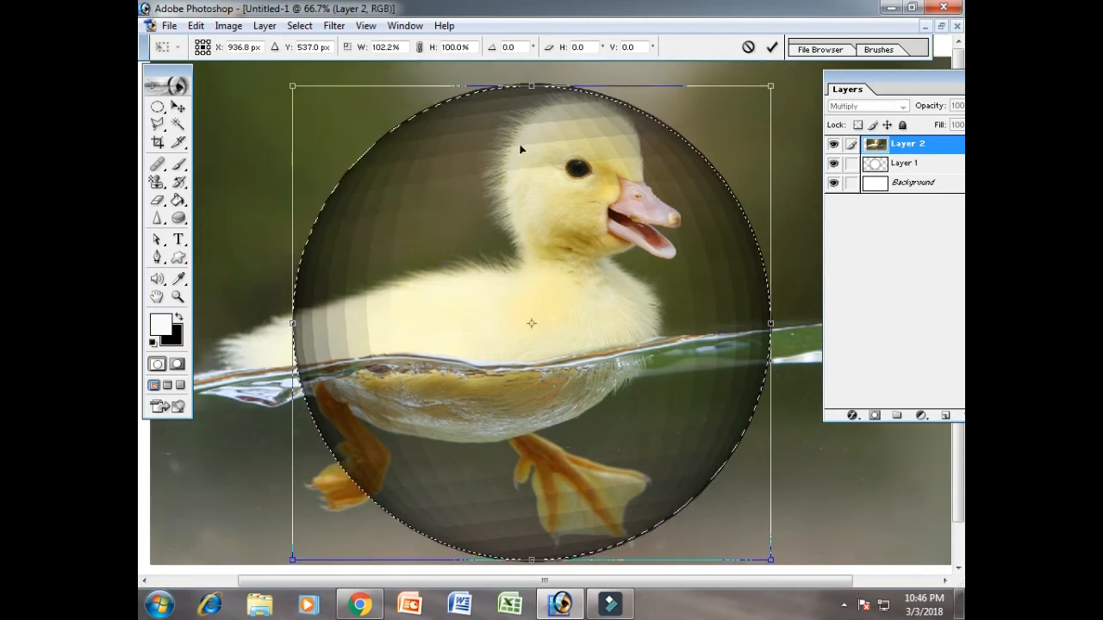
left_click_drag(534, 85, 532, 82)
key("Down")
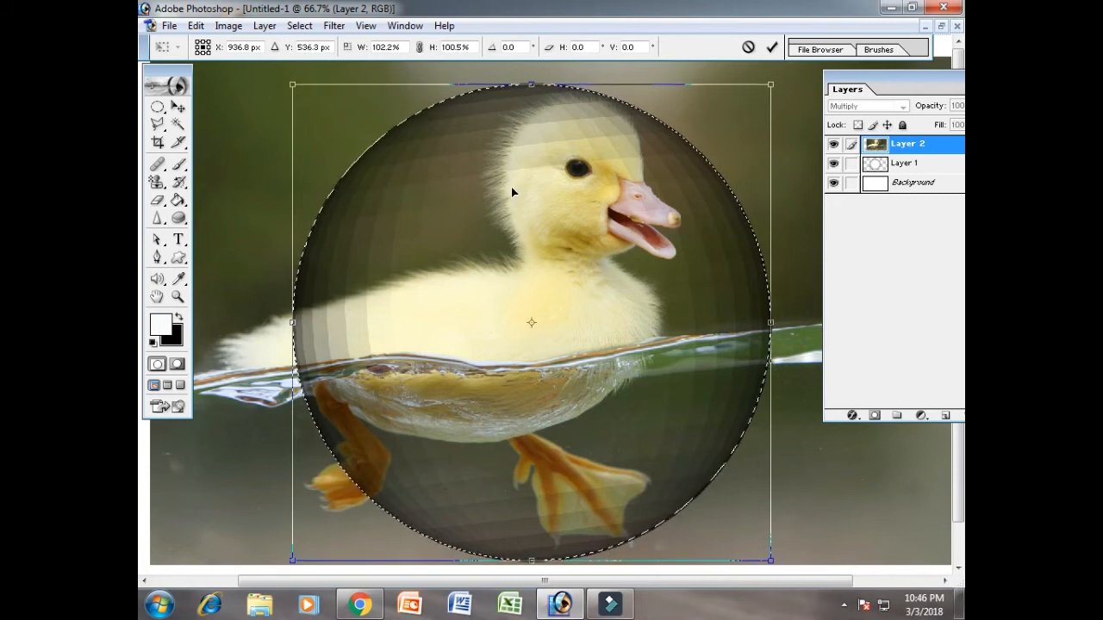
key("ctrl+minus")
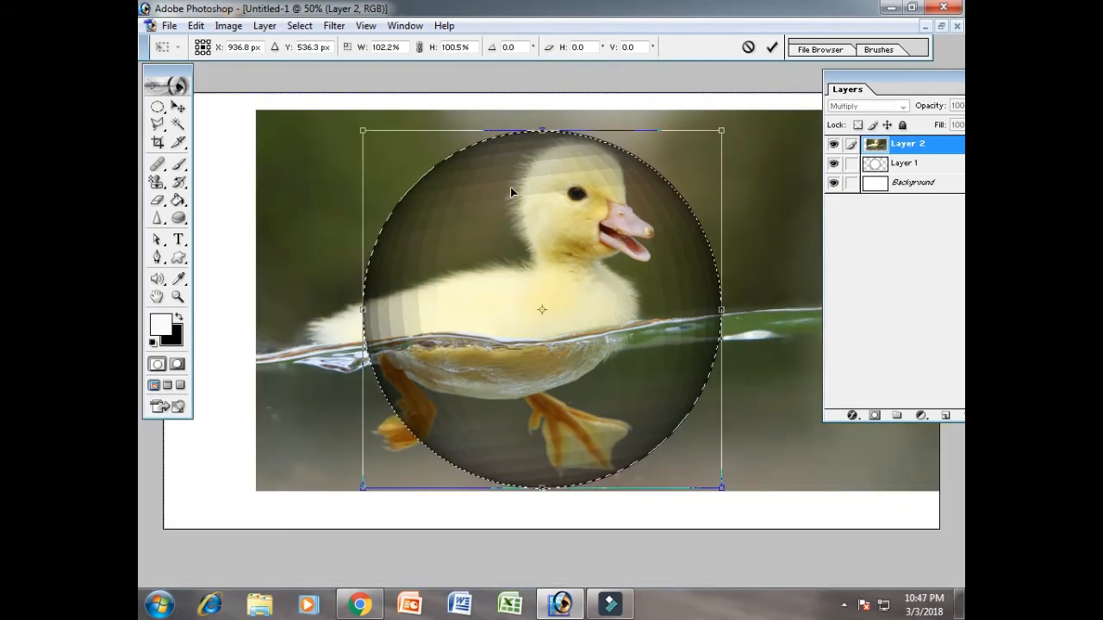
left_click(178, 107)
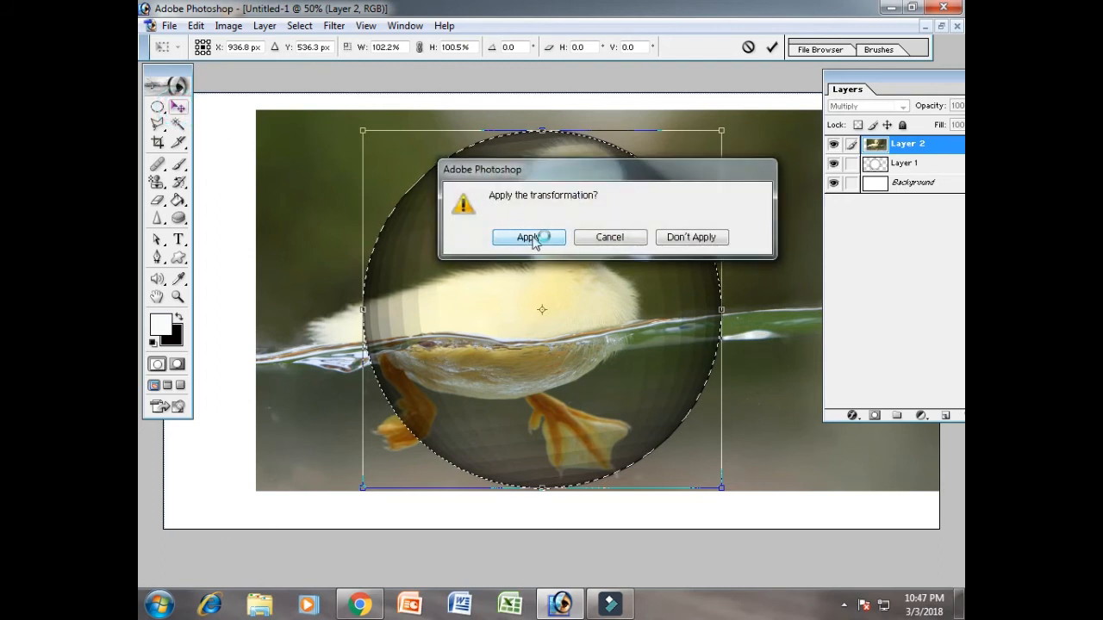
left_click(534, 238)
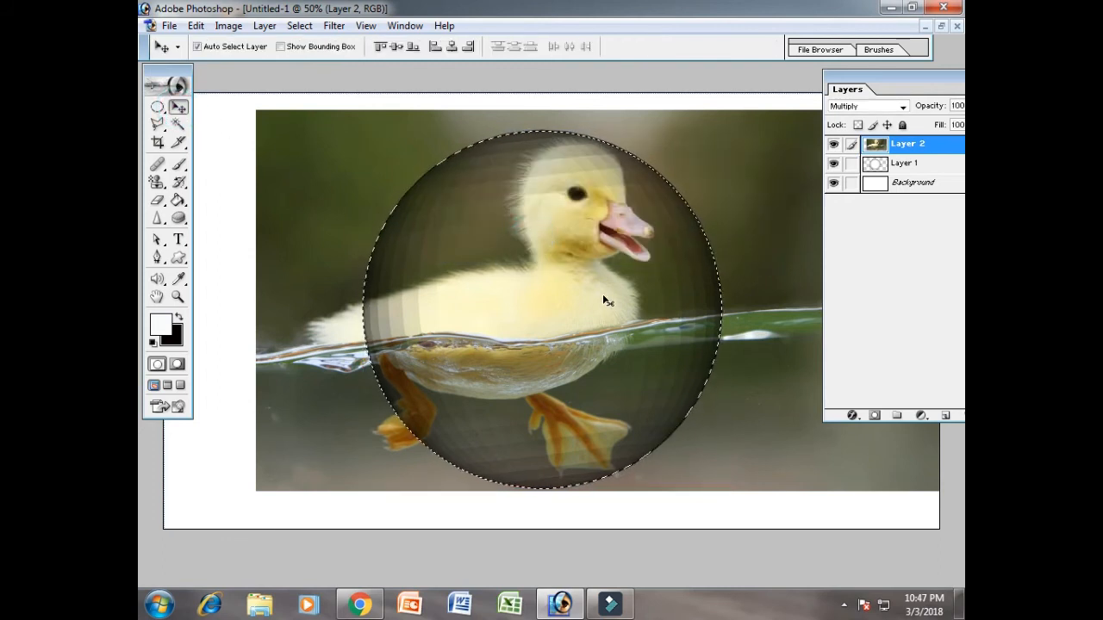
Copy the selected circle of the duckling photo to a new layer and delete the original photo layer, Layer 2.
key("ctrl+minus")
right_click(923, 154)
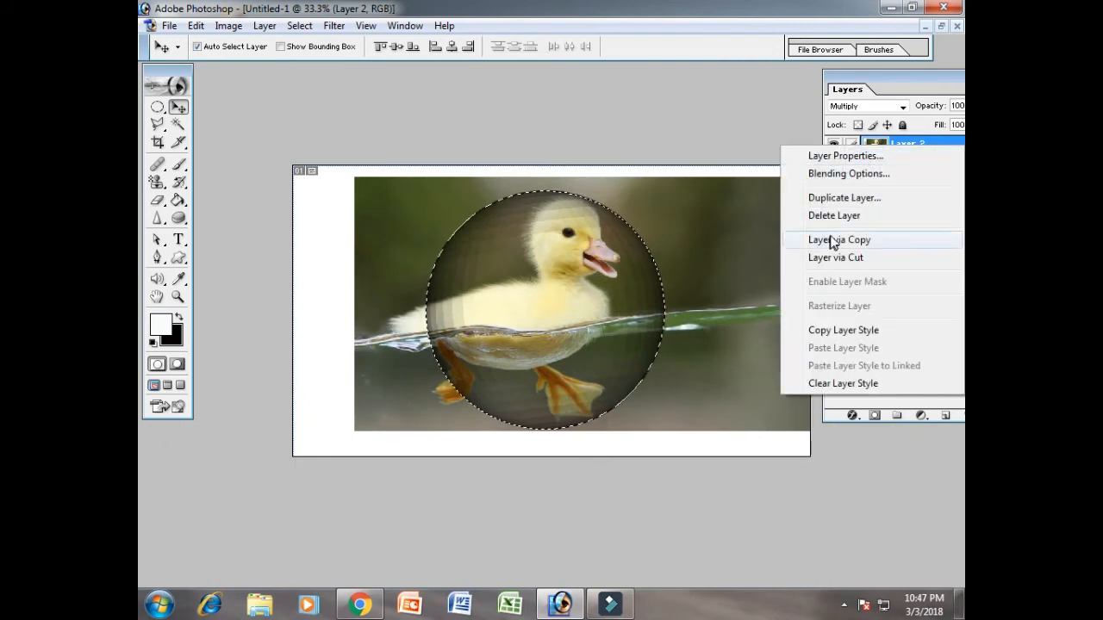
left_click(908, 249)
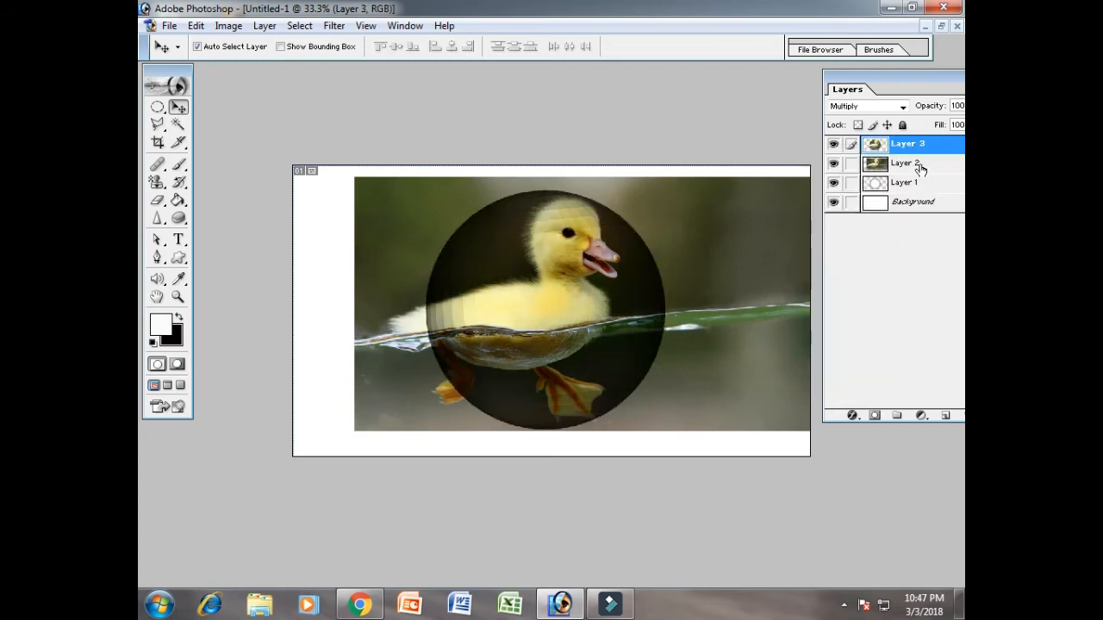
right_click(921, 166)
left_click(878, 236)
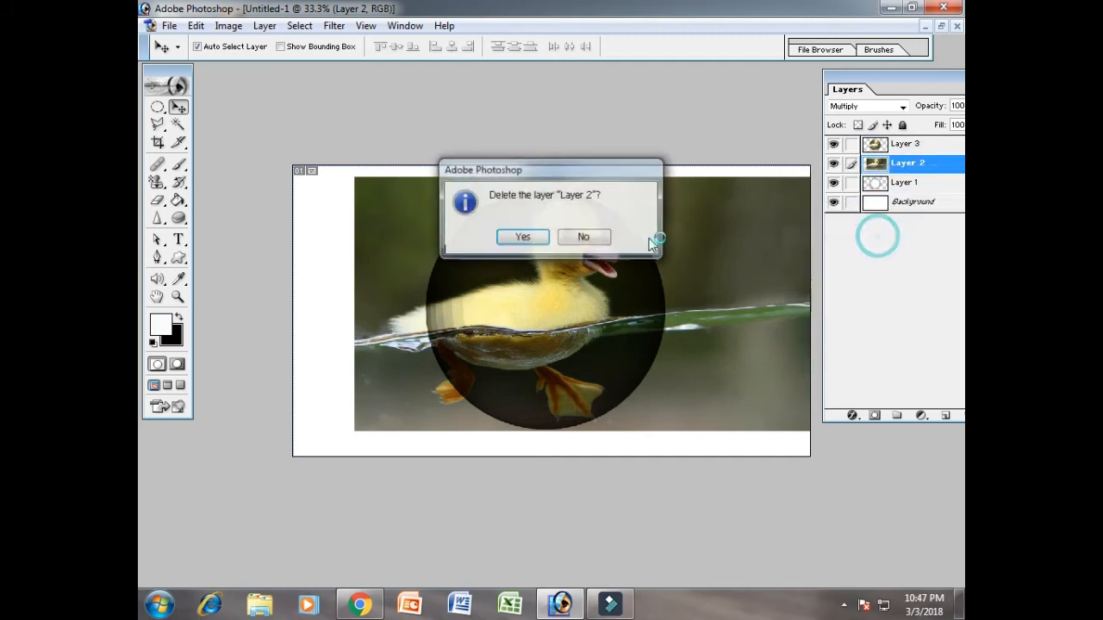
left_click(529, 237)
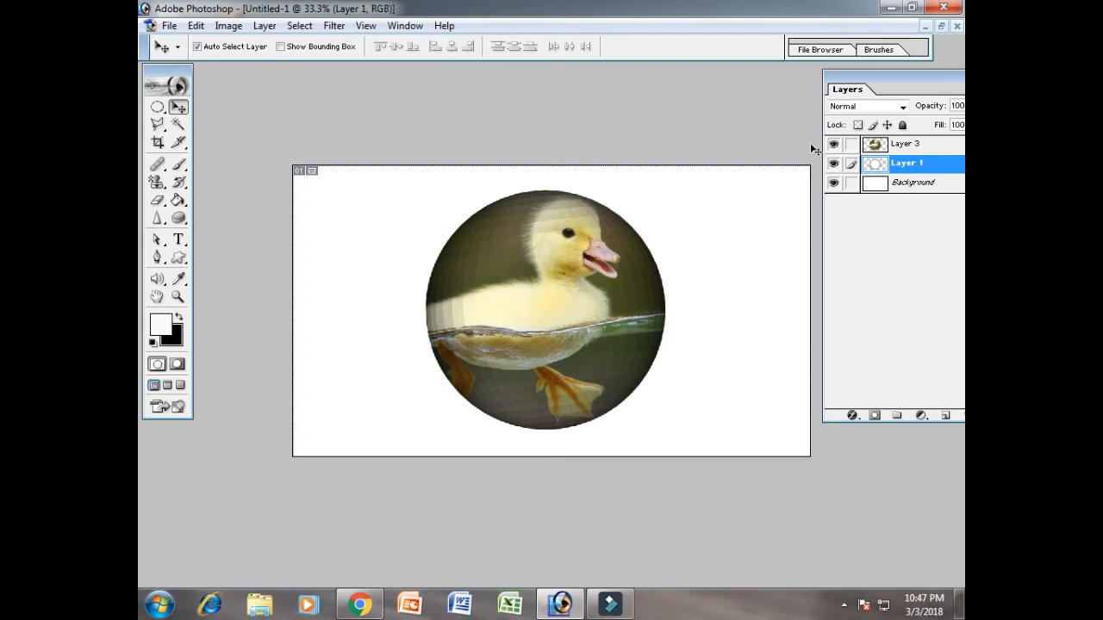
Check Layer 3 and Layer 1 by toggling their visibility, and merge Layer 3 down into the sphere layer.
left_click_drag(896, 82, 874, 74)
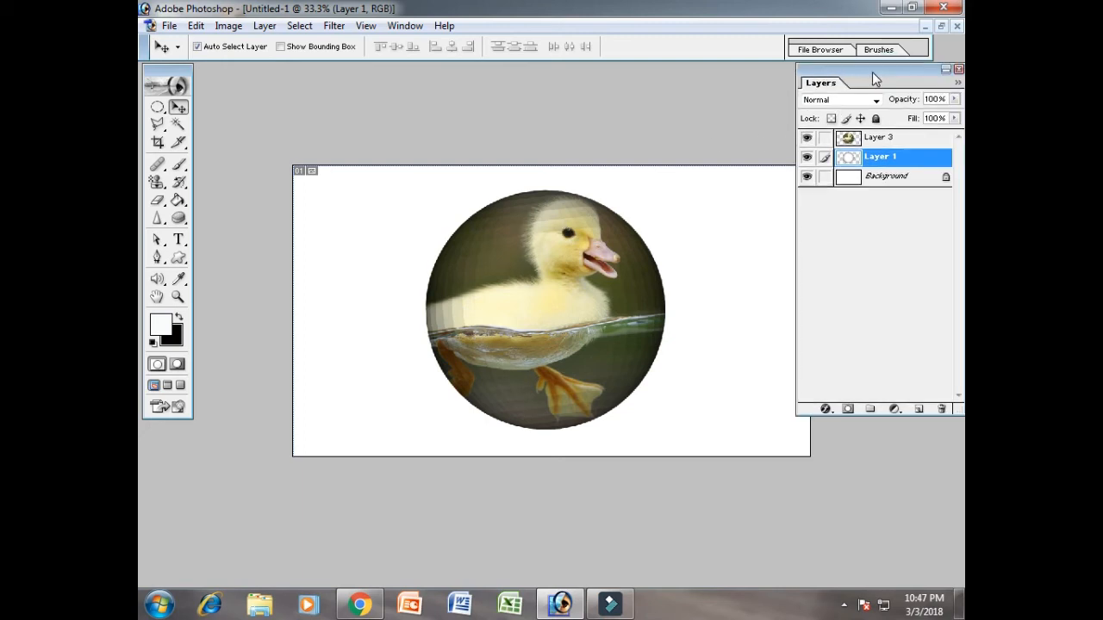
left_click(917, 138)
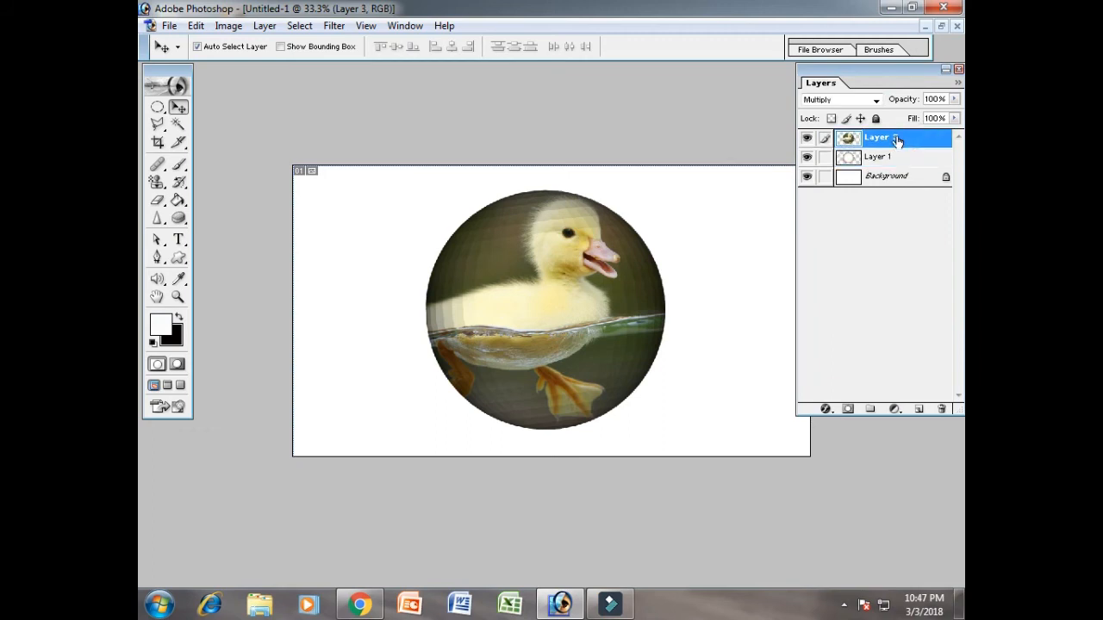
left_click(266, 26)
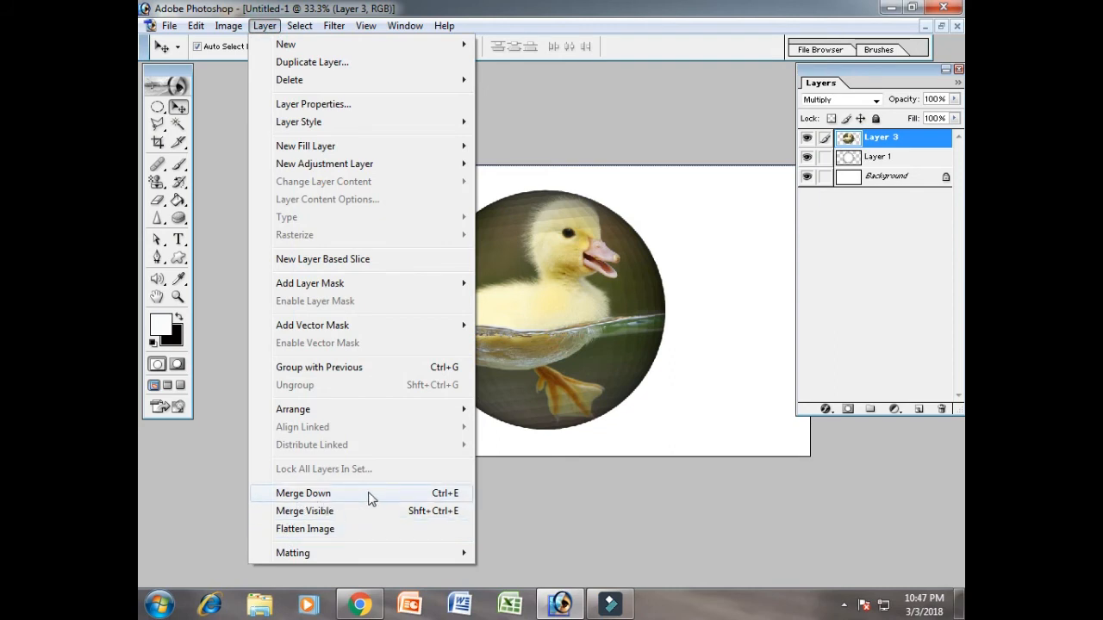
left_click(893, 145)
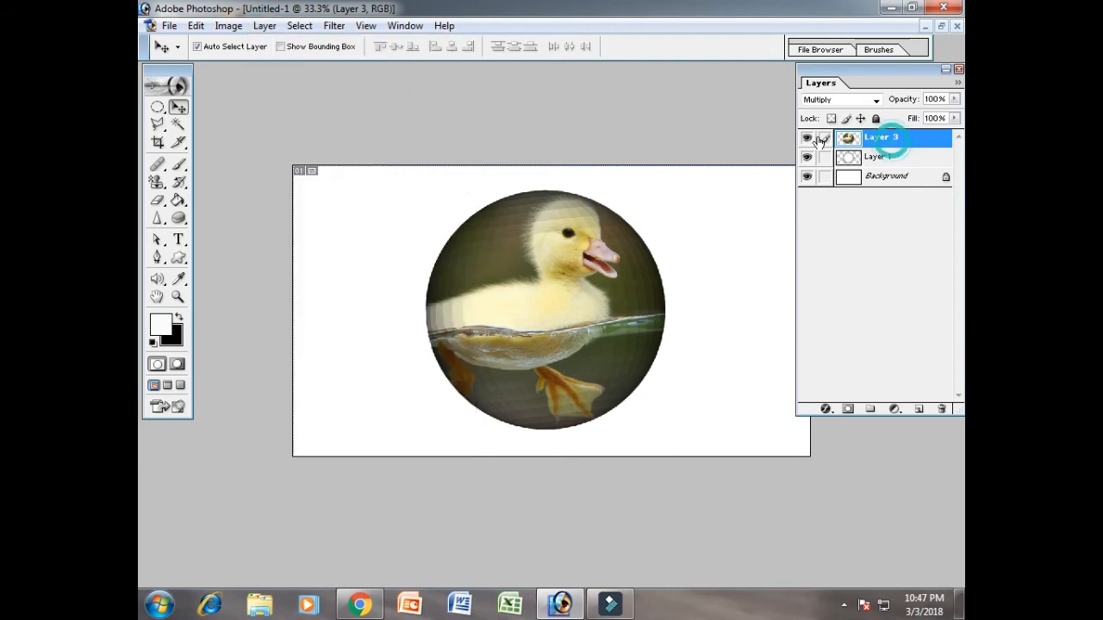
left_click(807, 138)
left_click(807, 138)
left_click(808, 156)
left_click(807, 156)
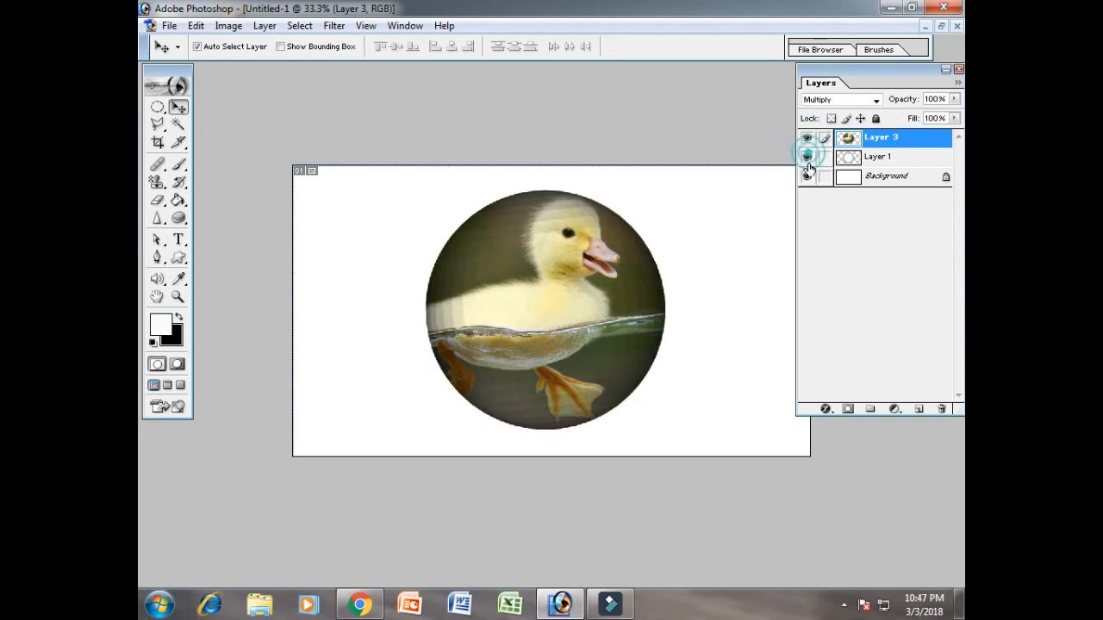
left_click(265, 26)
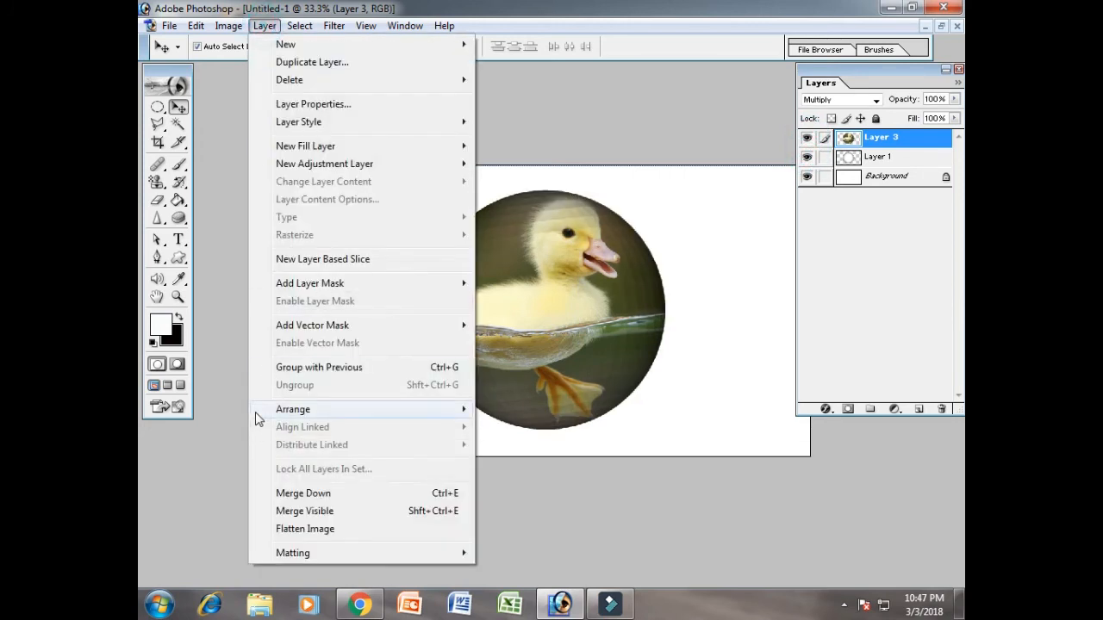
left_click(385, 493)
Move the merged duckling sphere to the left side of the canvas and place a duplicate of it on the right side.
left_click_drag(578, 332, 456, 325)
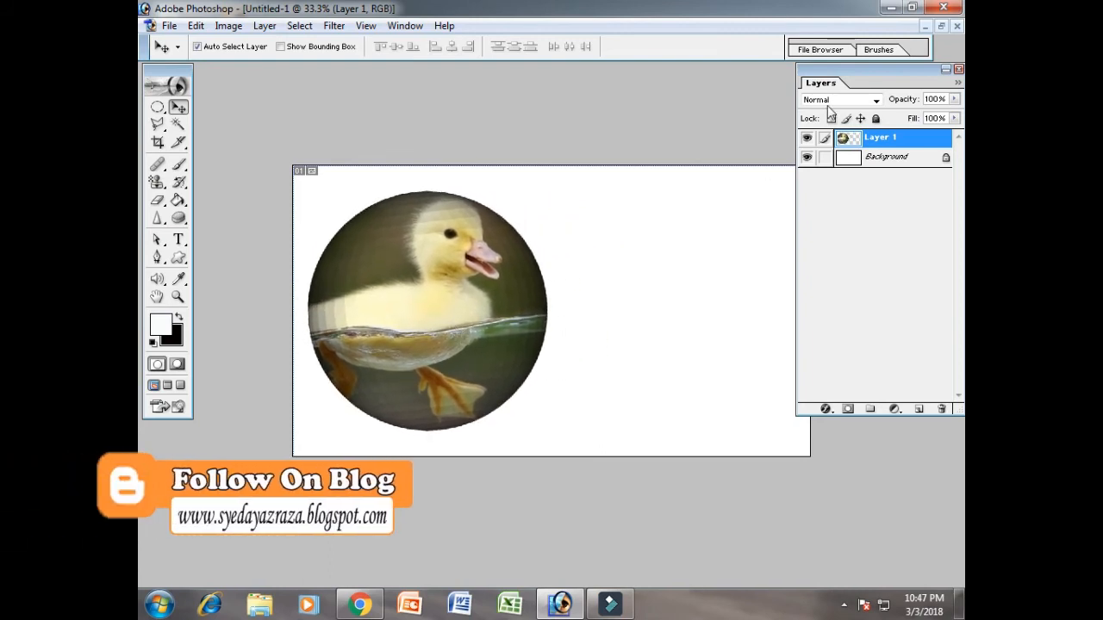
right_click(889, 139)
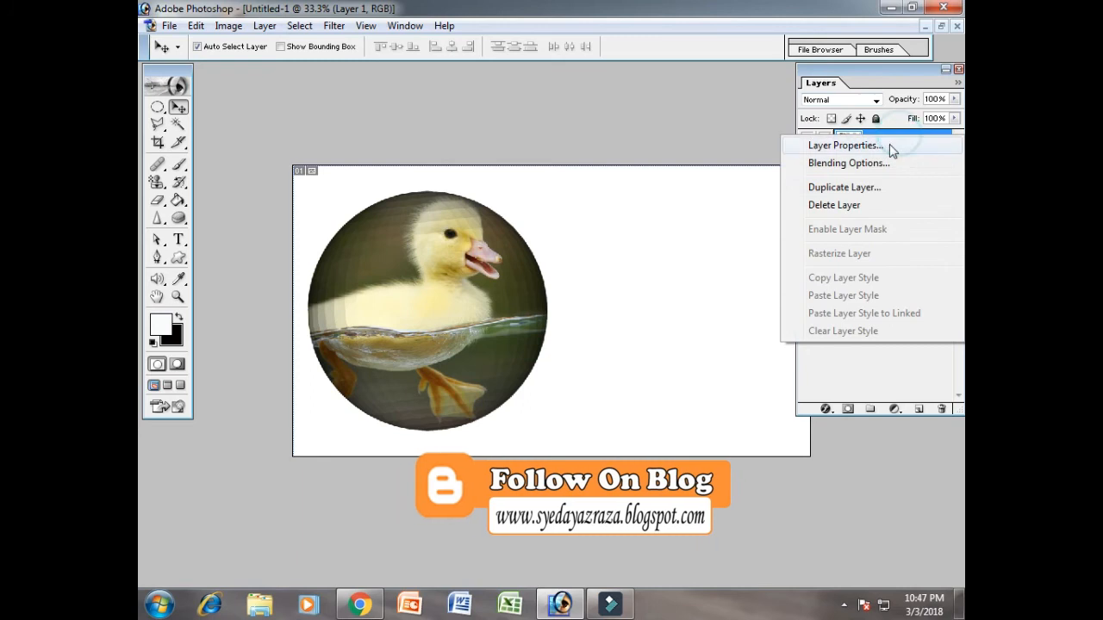
left_click(873, 187)
left_click(689, 263)
left_click_drag(461, 296, 688, 301)
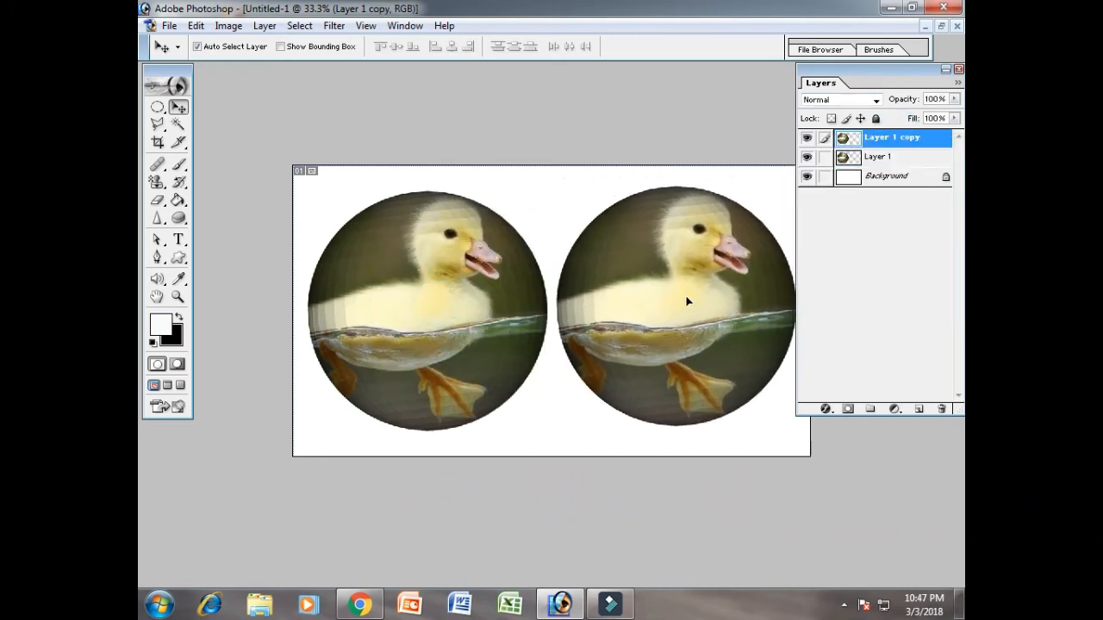
Scale the duplicated sphere down with Free Transform to about 44.5% width and 45.8% height.
left_click(195, 25)
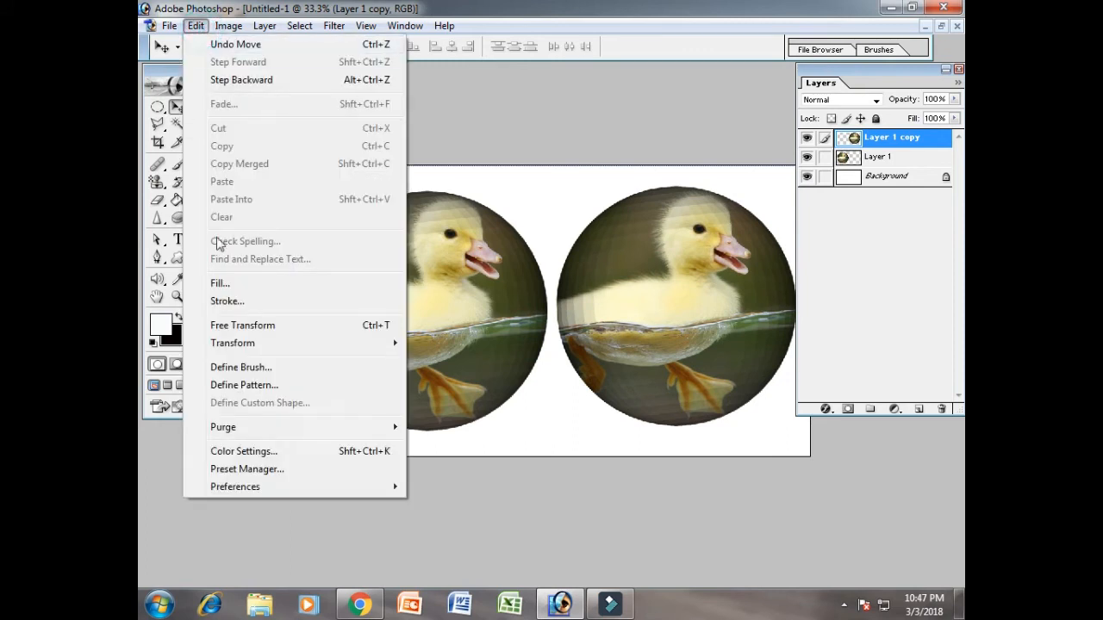
left_click(335, 325)
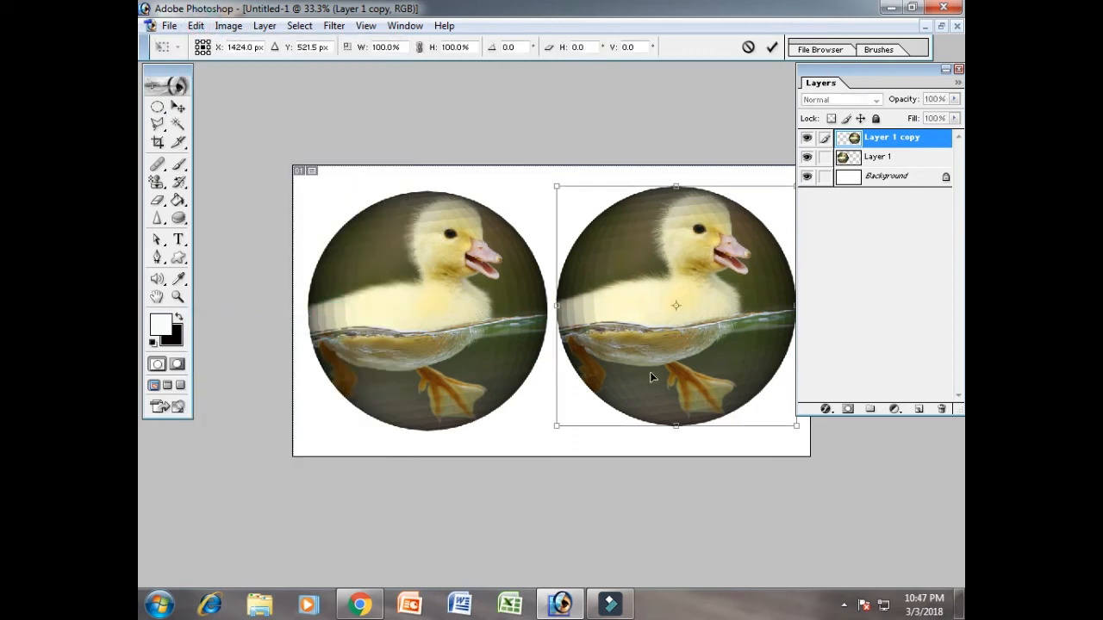
left_click_drag(799, 425, 666, 296)
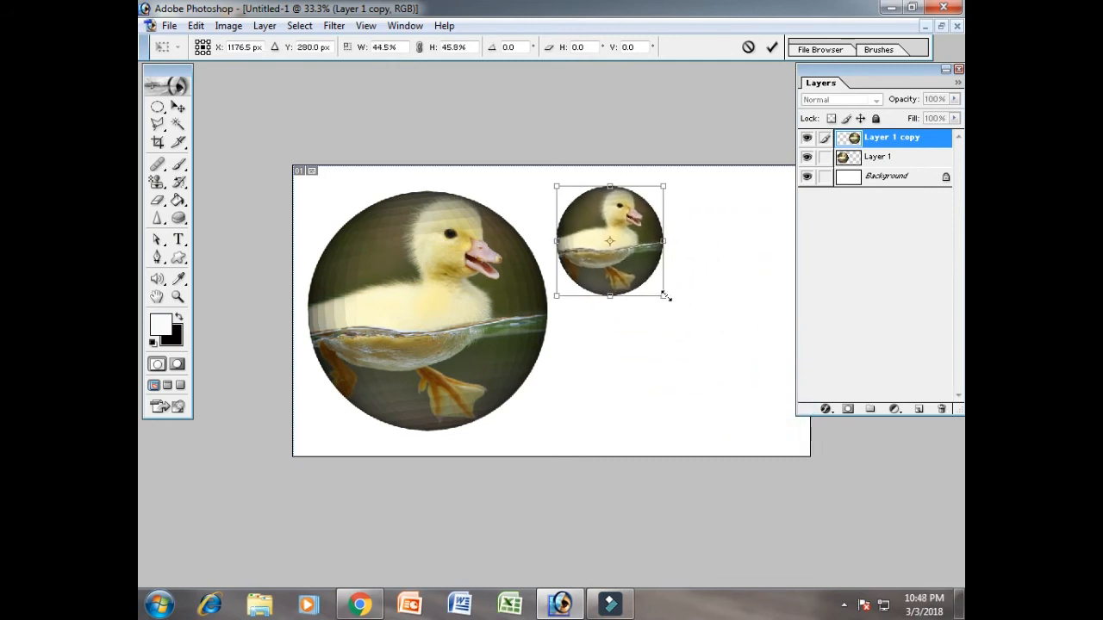
key("Return")
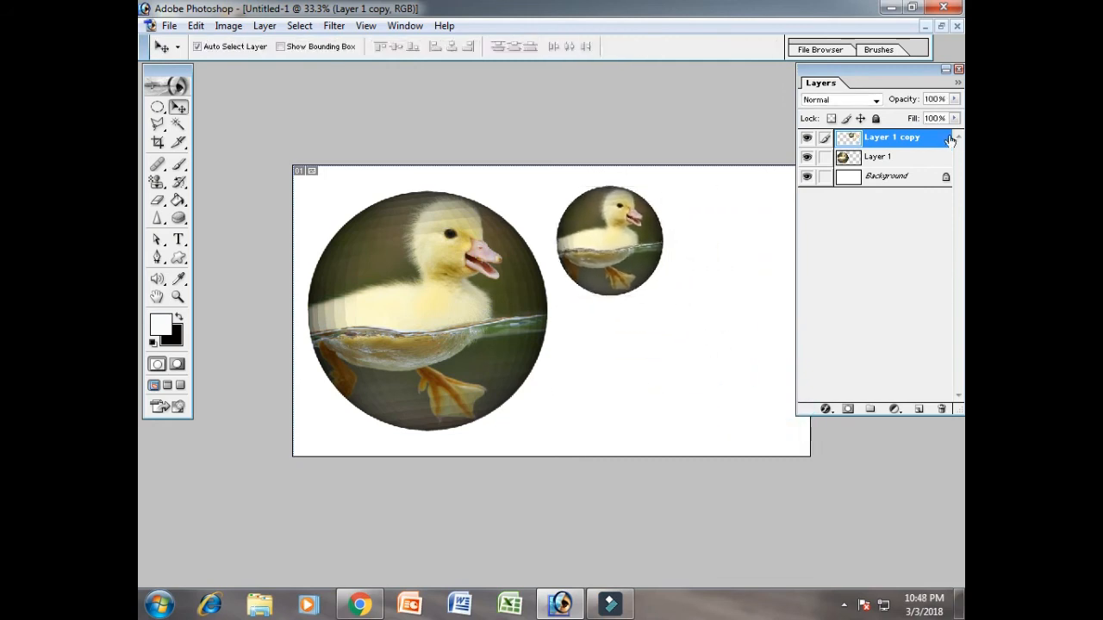
Duplicate the small sphere, place the copy lower near the canvas's right edge, and shift the first small sphere slightly down and right.
right_click(915, 147)
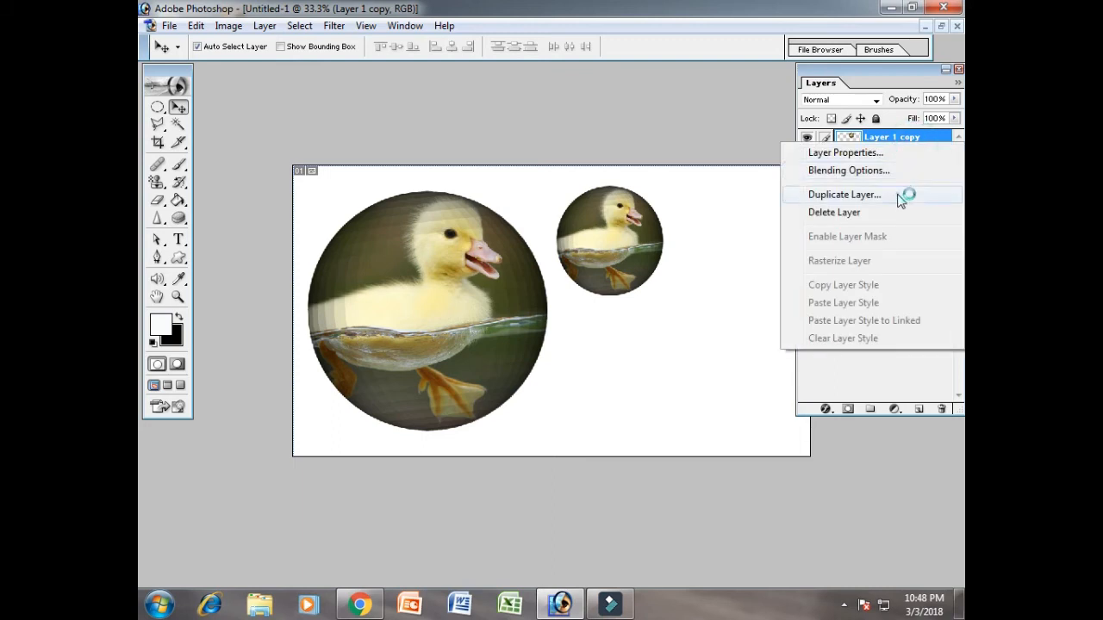
left_click(904, 192)
left_click(692, 259)
left_click_drag(616, 243, 751, 327)
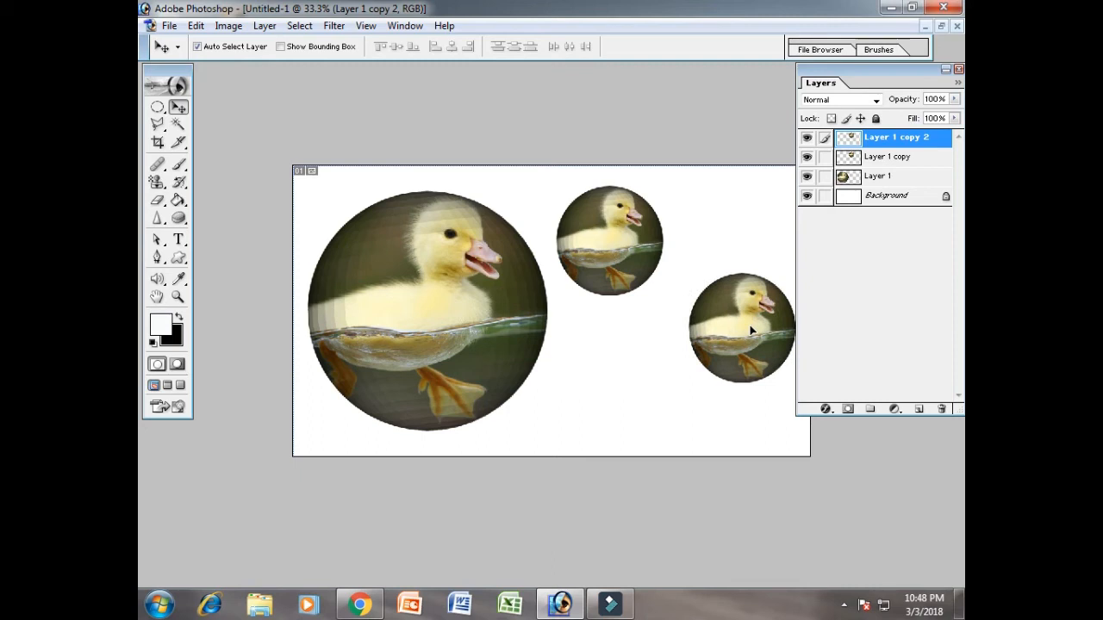
left_click(901, 156)
left_click_drag(610, 244, 627, 256)
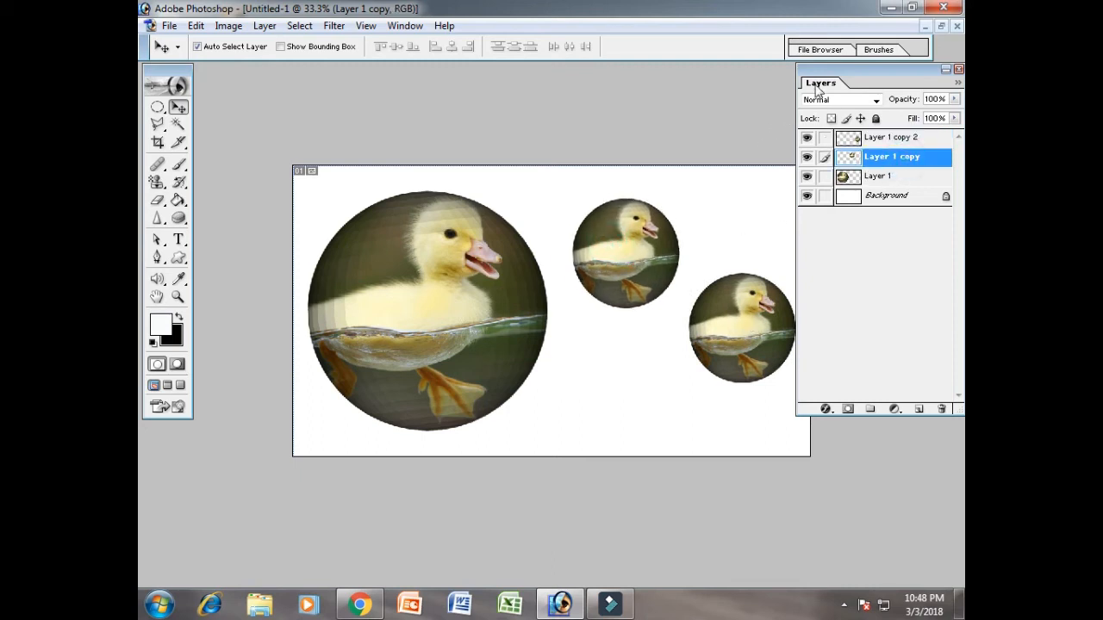
left_click_drag(864, 83, 883, 75)
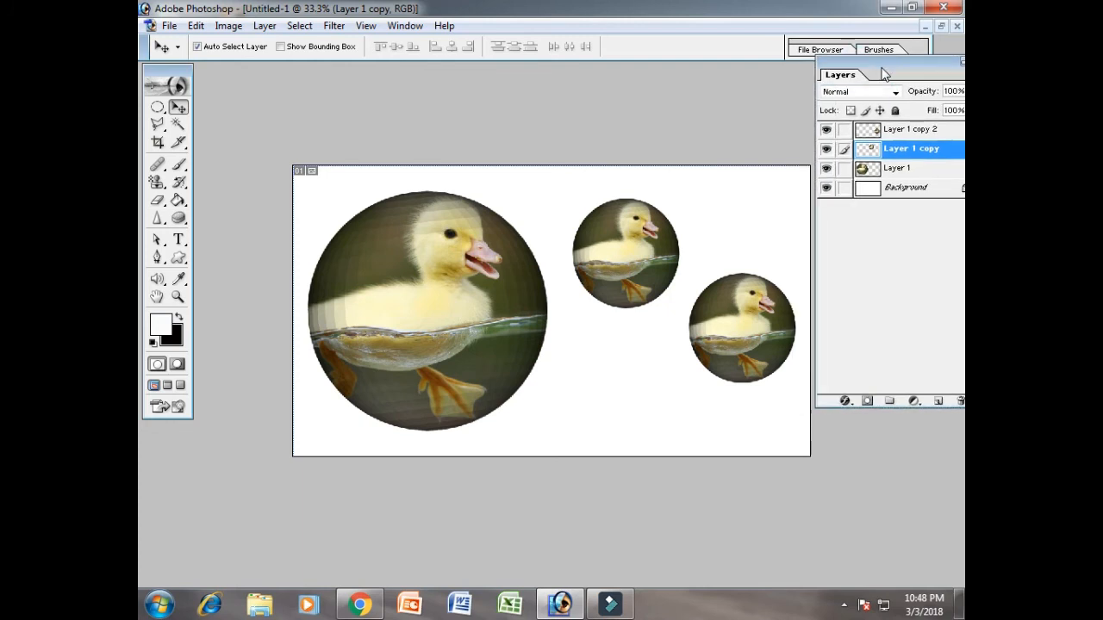
Convert the Background into a regular layer named Layer 0 and enable a Gradient Overlay in its layer style.
double_click(929, 194)
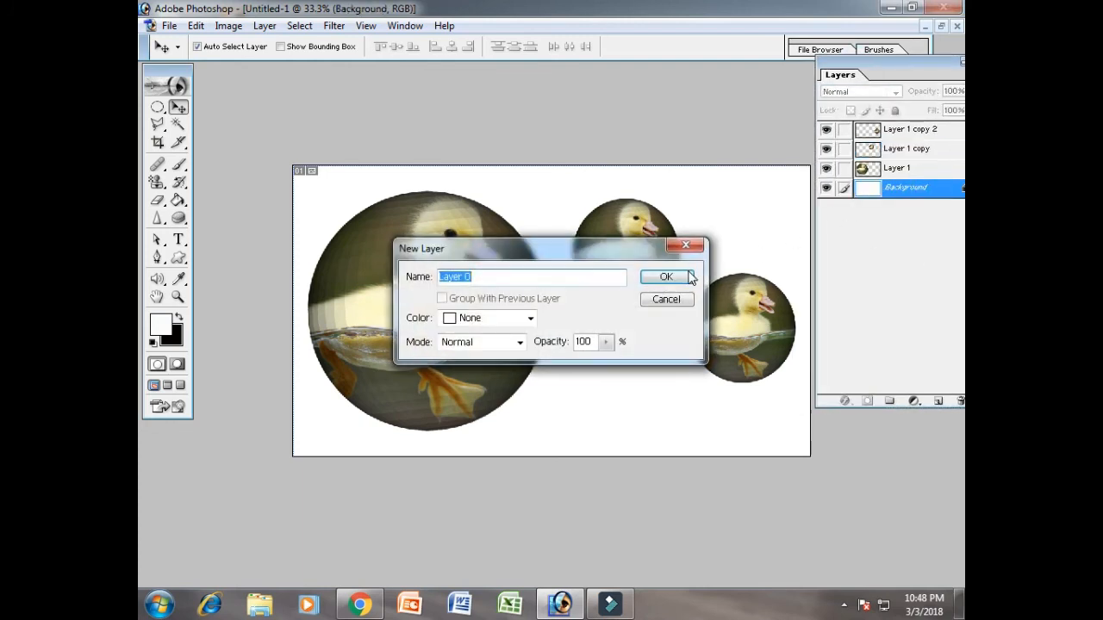
left_click(685, 278)
right_click(922, 193)
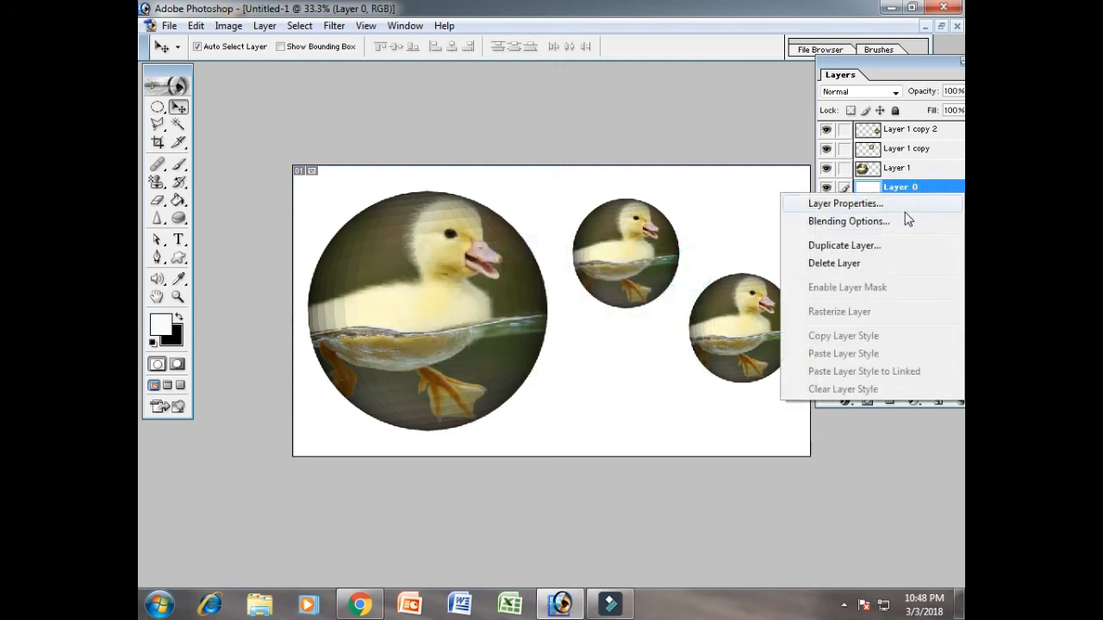
left_click(905, 222)
left_click_drag(465, 134, 893, 178)
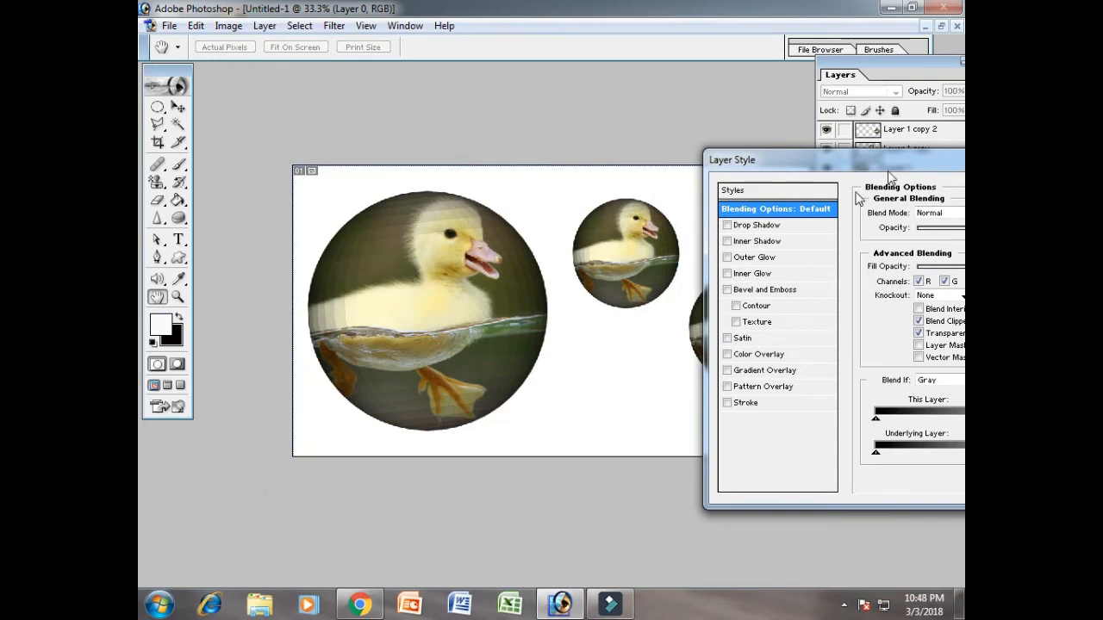
left_click(815, 371)
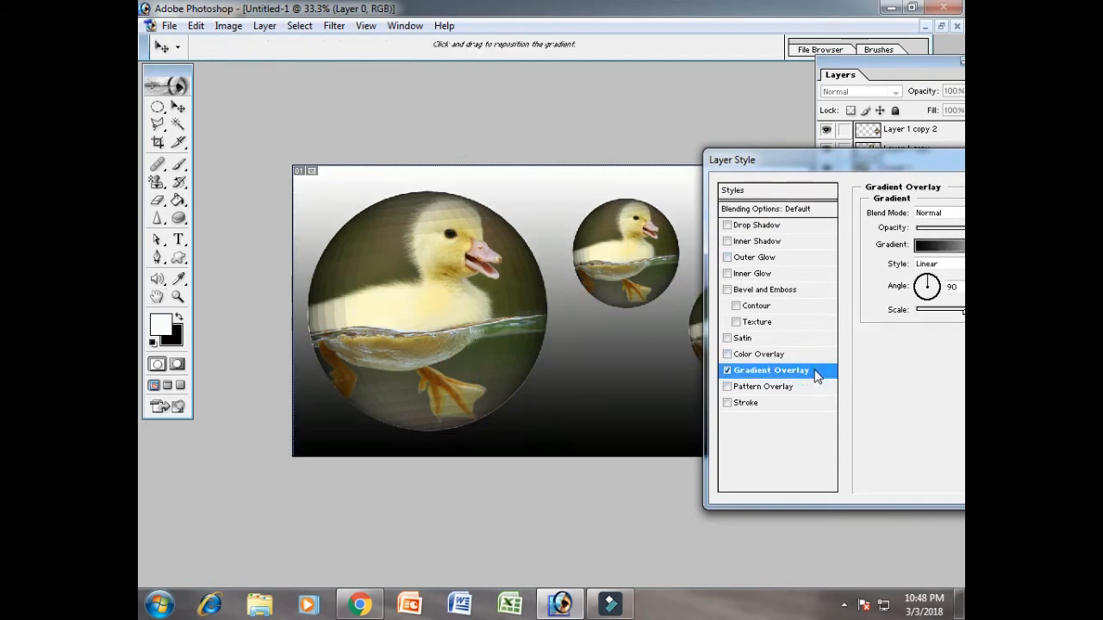
Try the orange-yellow-orange gradient preset for Layer 0's Gradient Overlay.
left_click_drag(844, 170, 682, 193)
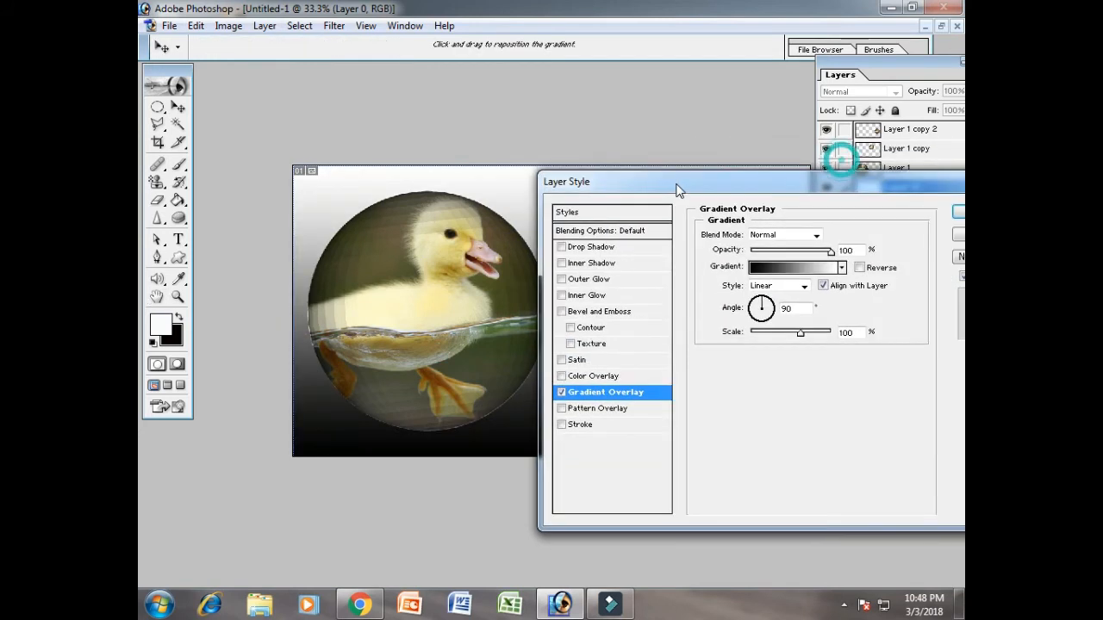
left_click(842, 268)
left_click(796, 304)
left_click(745, 324)
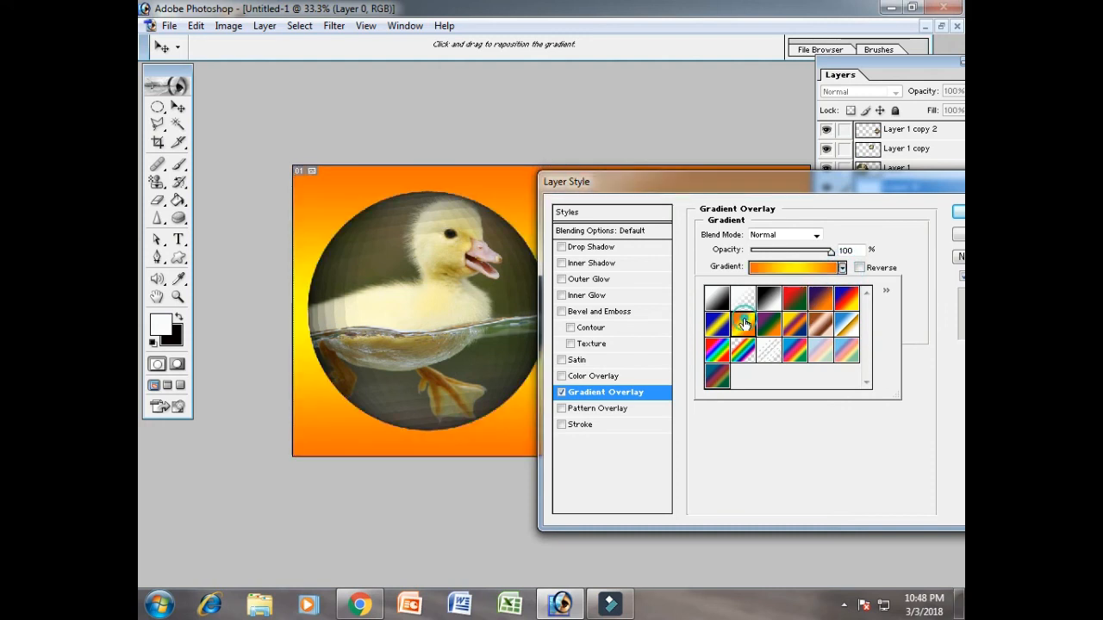
left_click_drag(711, 181, 757, 126)
Compare several gradient presets and apply the blue, white and gold one as Layer 0's overlay, then collapse its effects list.
left_click(893, 212)
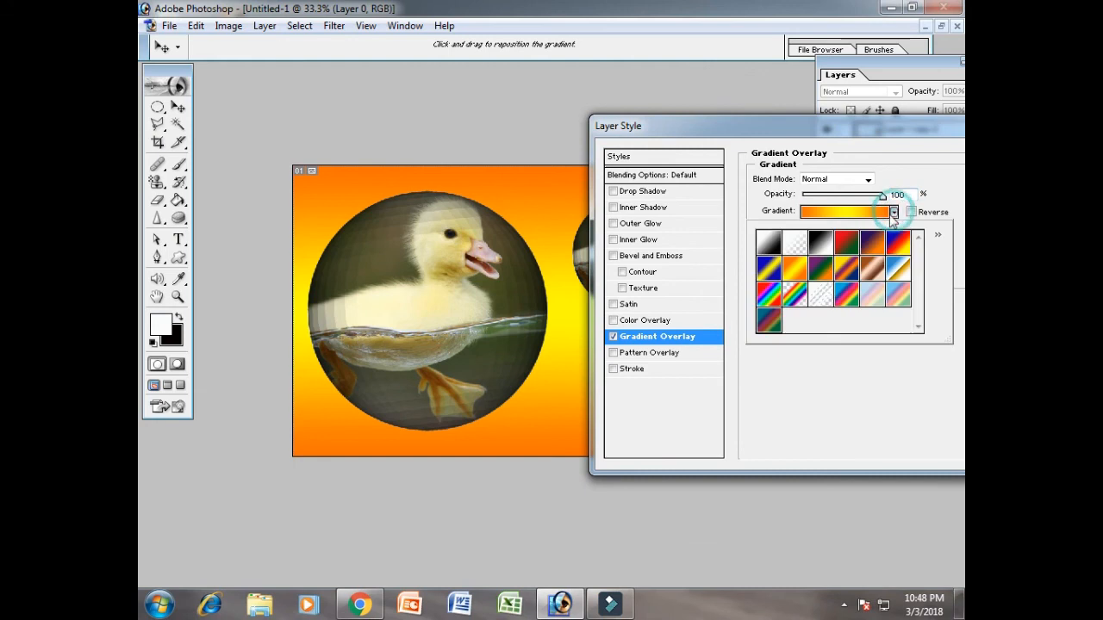
left_click(770, 294)
left_click(770, 269)
left_click(792, 272)
left_click(895, 272)
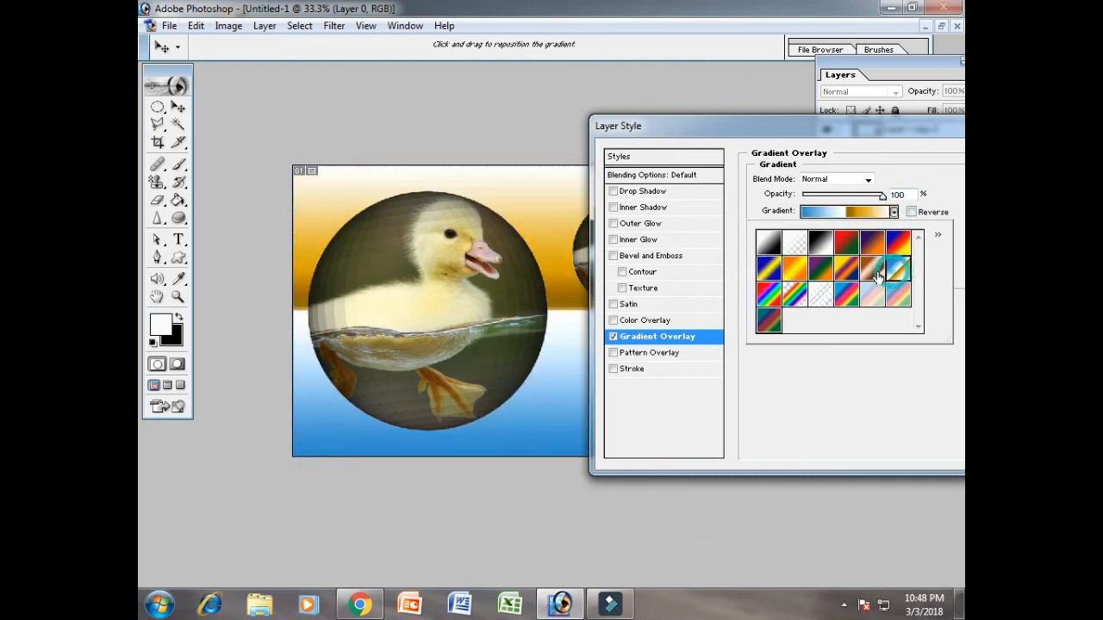
left_click(872, 270)
left_click(899, 273)
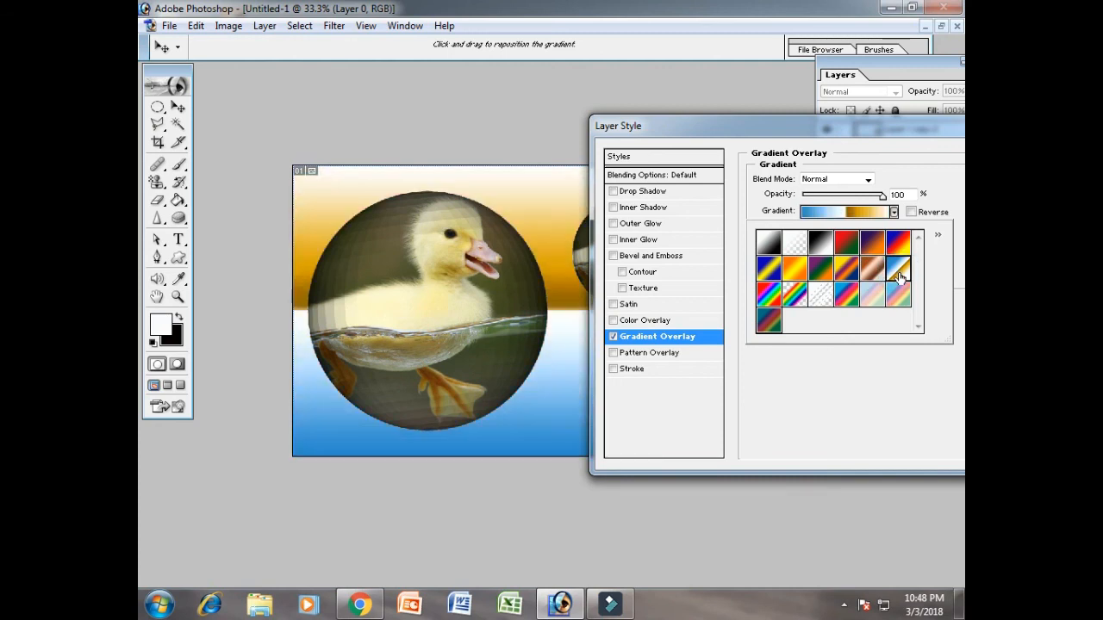
left_click_drag(923, 133, 727, 153)
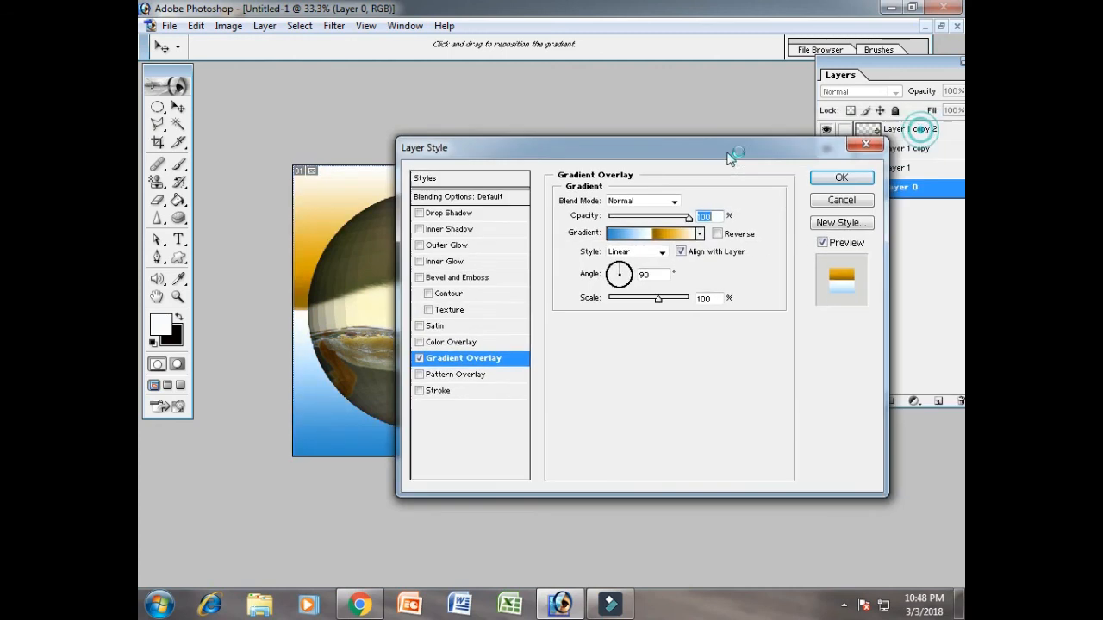
left_click(837, 179)
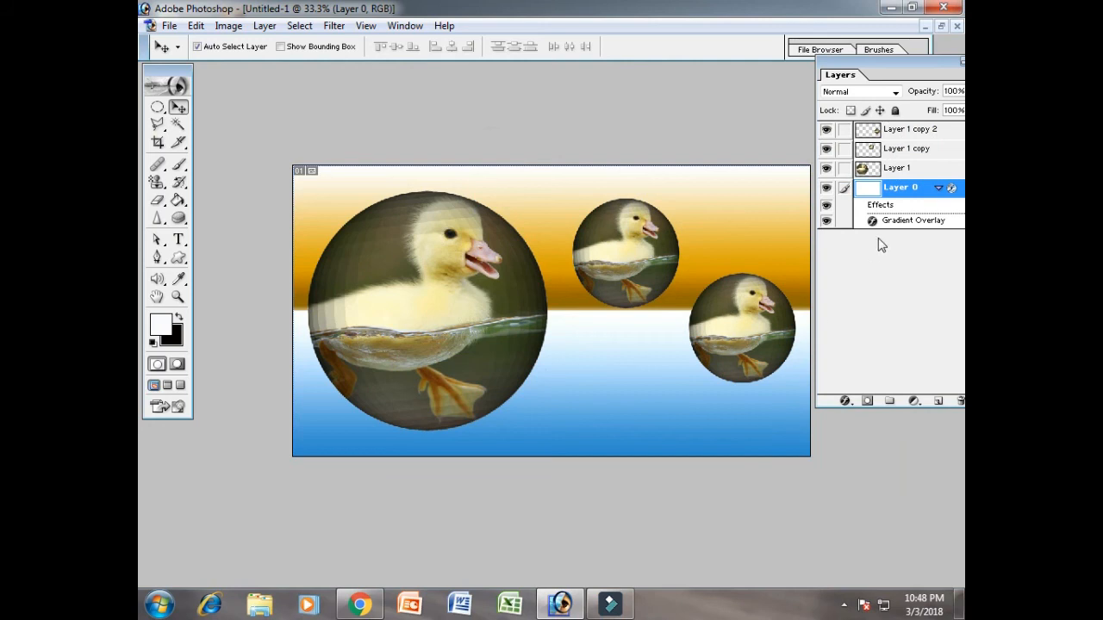
left_click(938, 188)
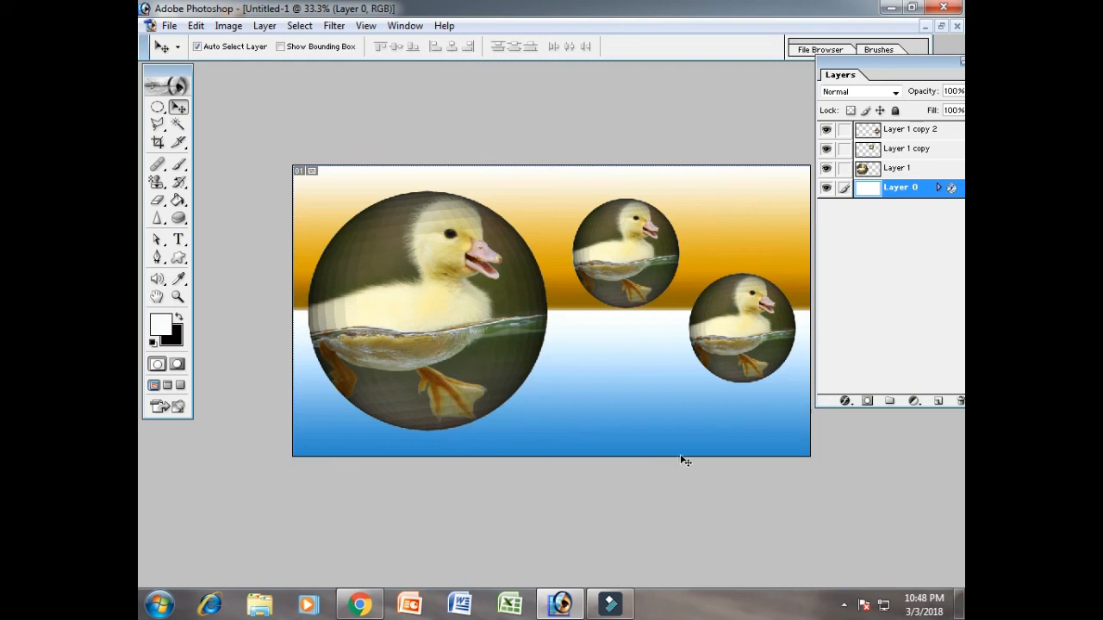
left_click_drag(850, 69, 858, 68)
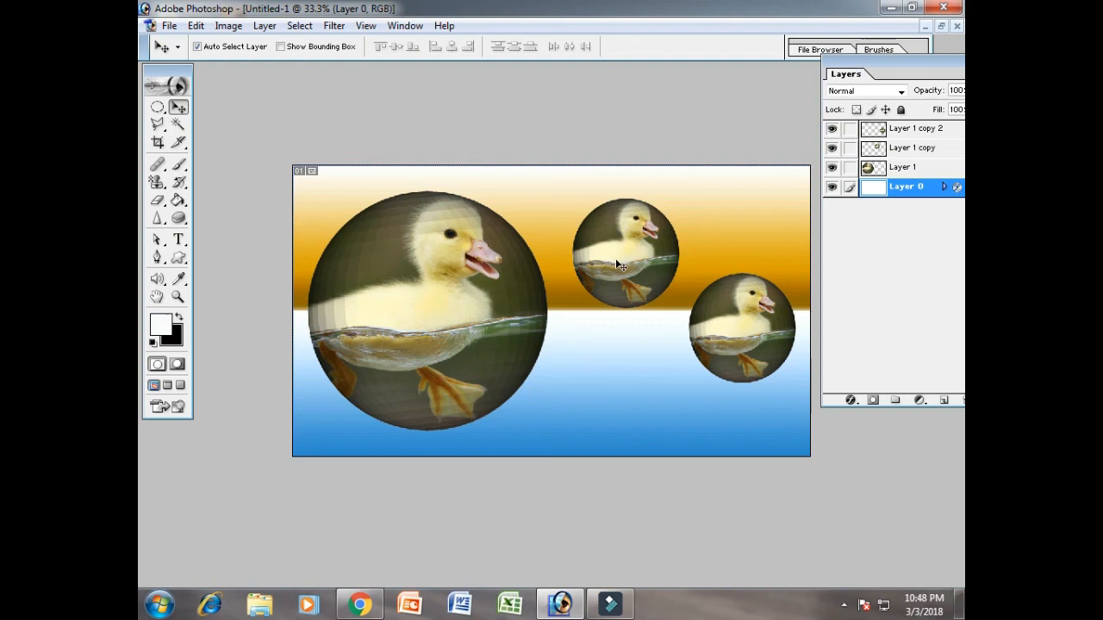
Add the white title "3D Image" in Gautami Bold, 155.52 pt, and place it in the canvas's lower-right corner below the small spheres.
left_click(180, 240)
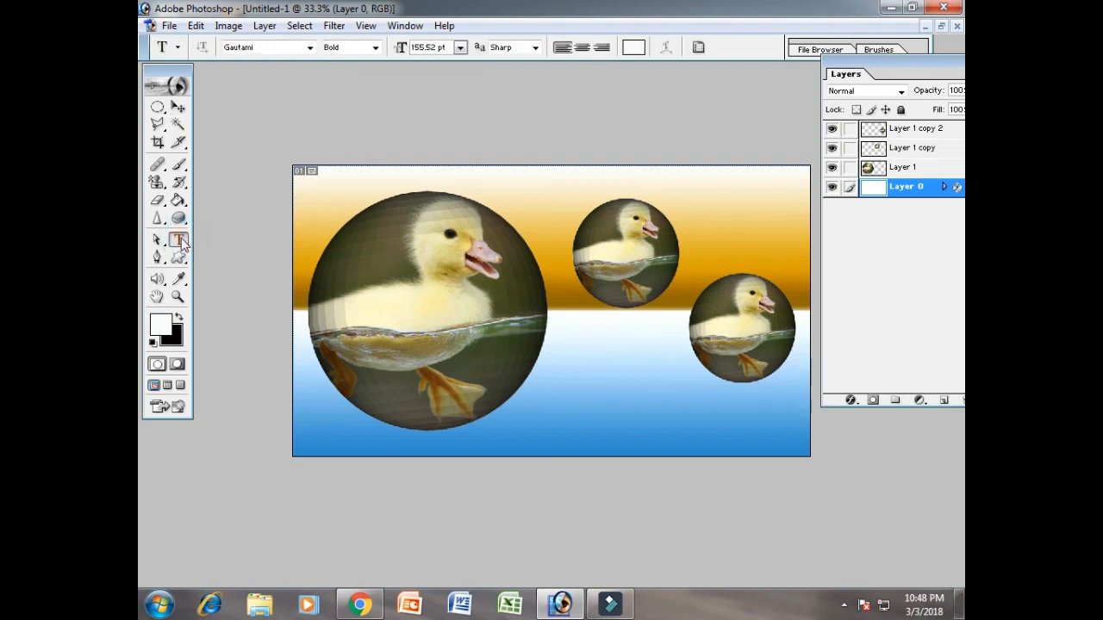
left_click(238, 240)
left_click(535, 425)
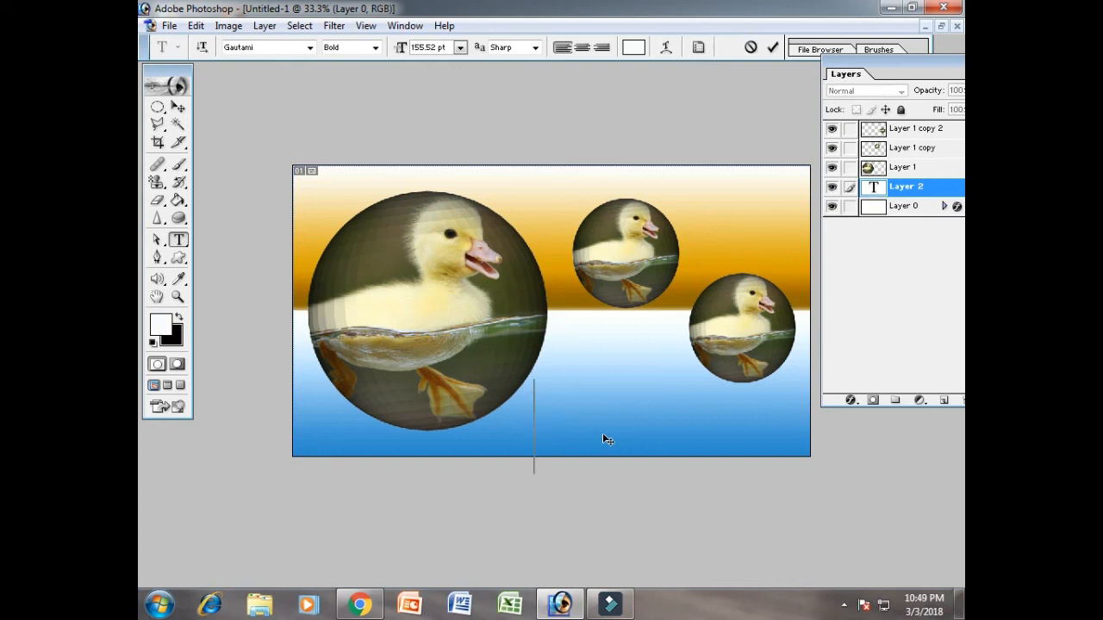
type("#")
key("BackSpace")
type("3D Image")
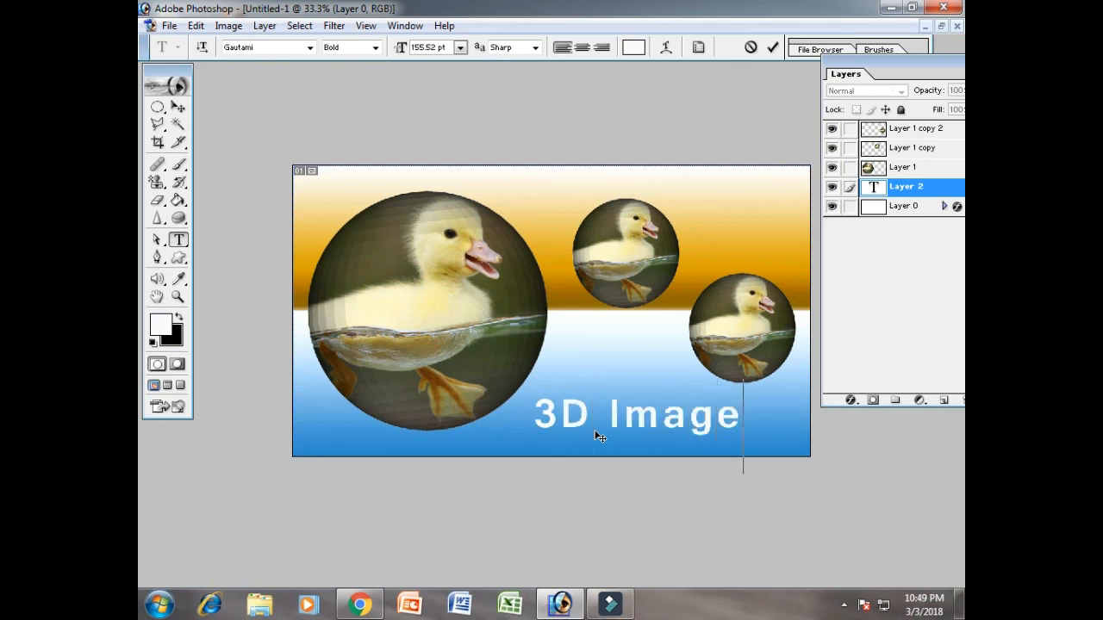
left_click(178, 107)
left_click_drag(578, 418, 615, 426)
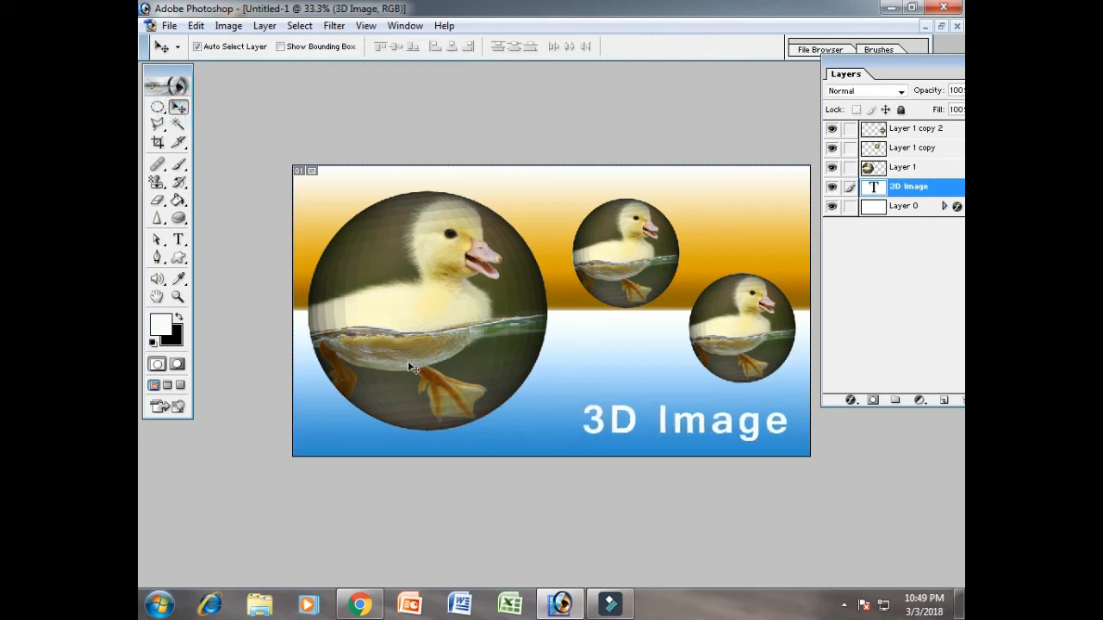
Save the composition as a JPEG file named 001 in the Animal Wallpapers folder, accepting the offered JPEG options.
left_click(168, 25)
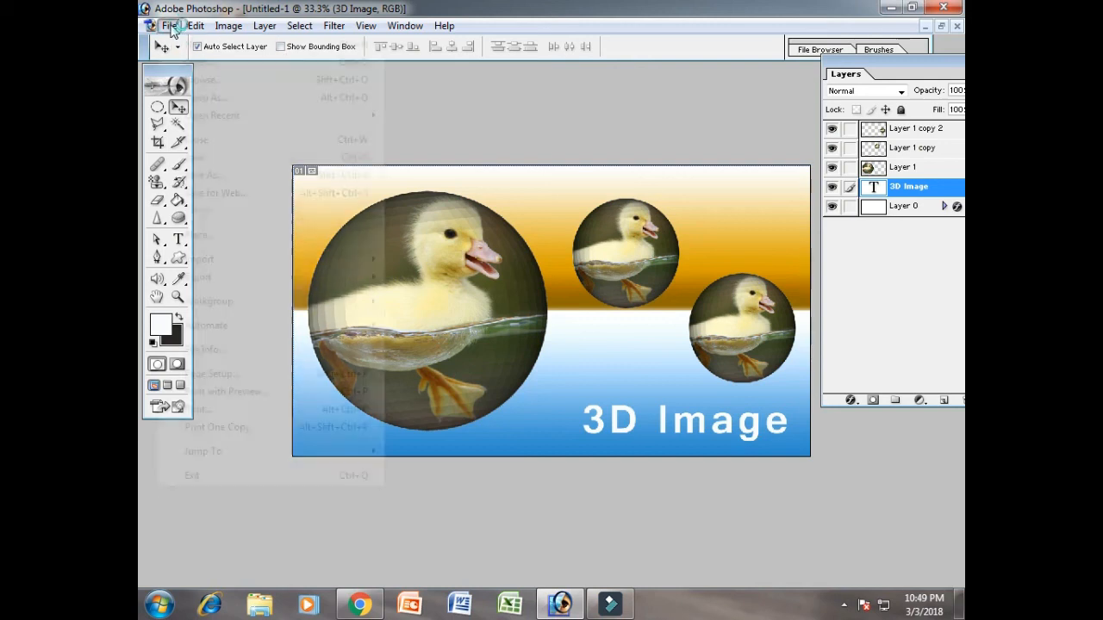
left_click(222, 160)
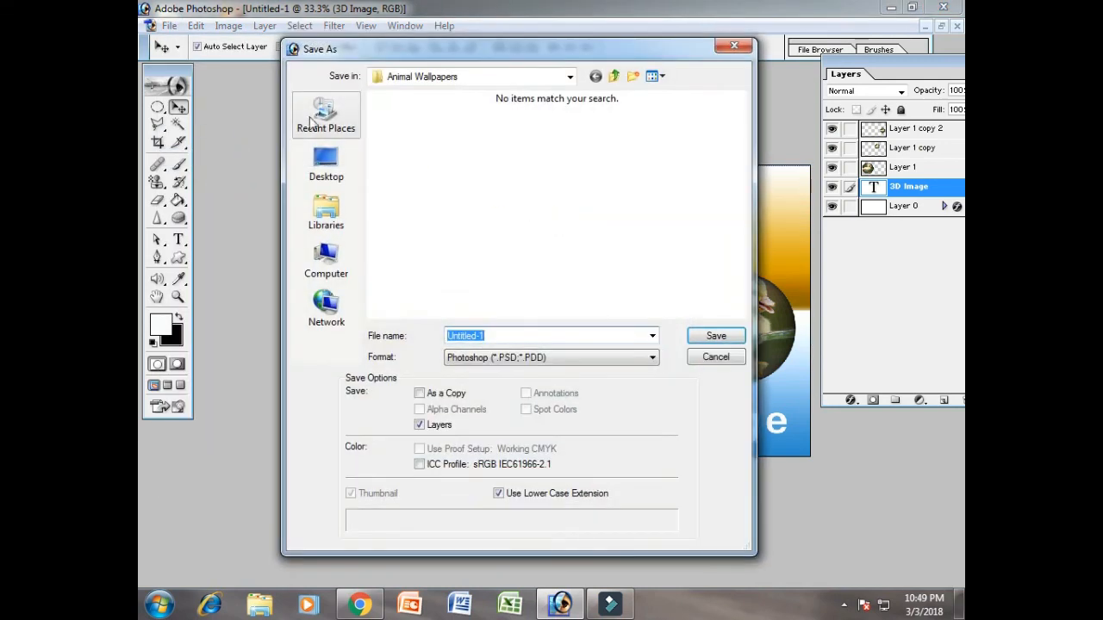
left_click(556, 357)
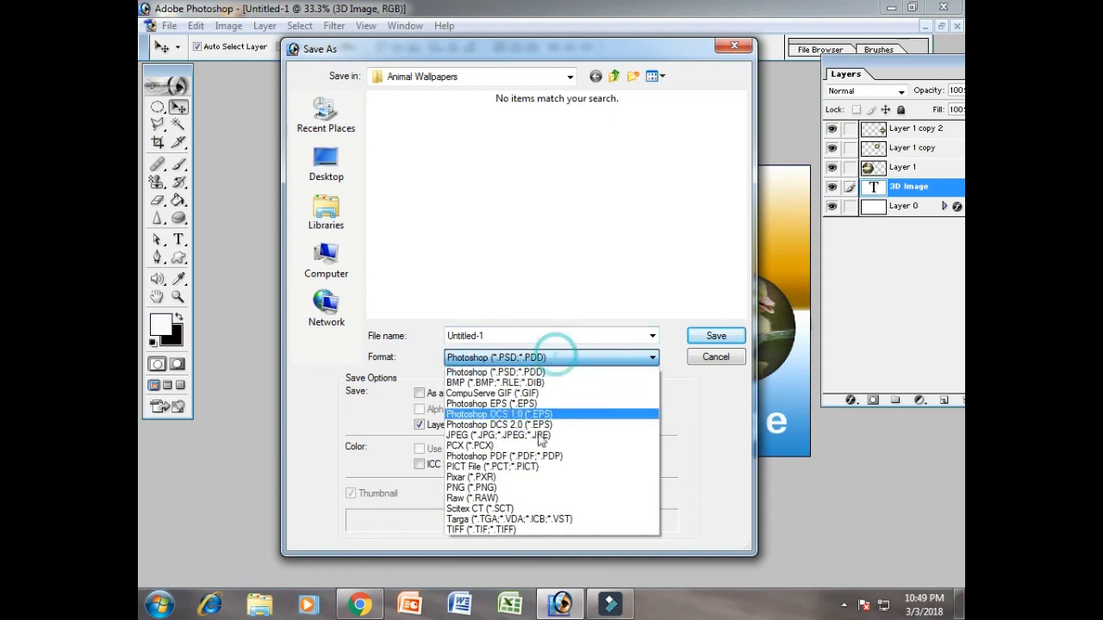
left_click(551, 436)
left_click(560, 333)
type("001")
key("Return")
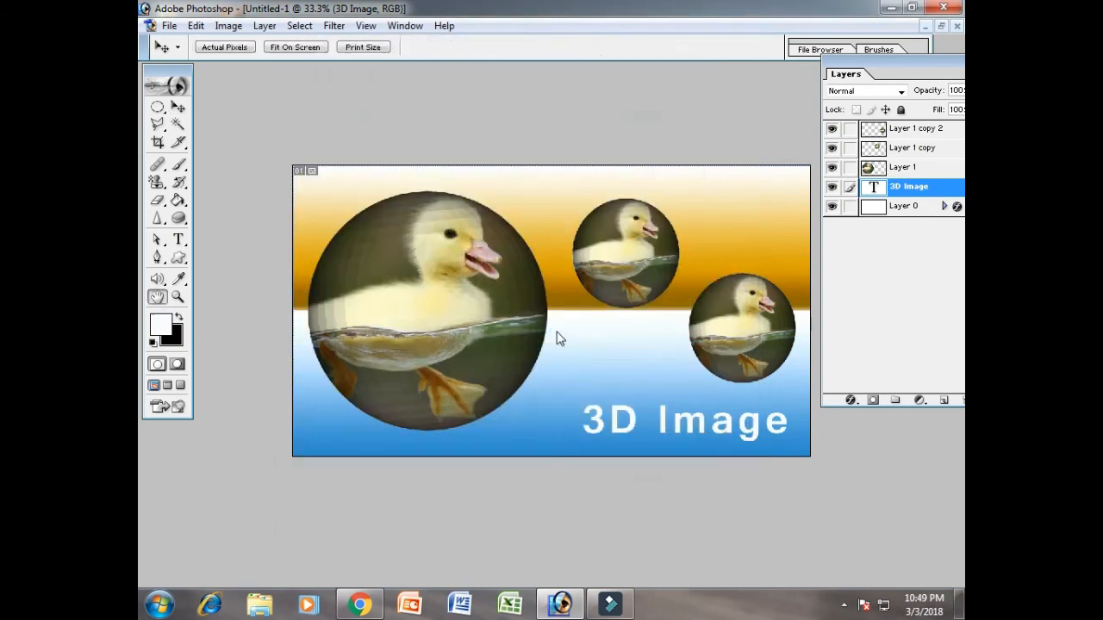
key("Return")
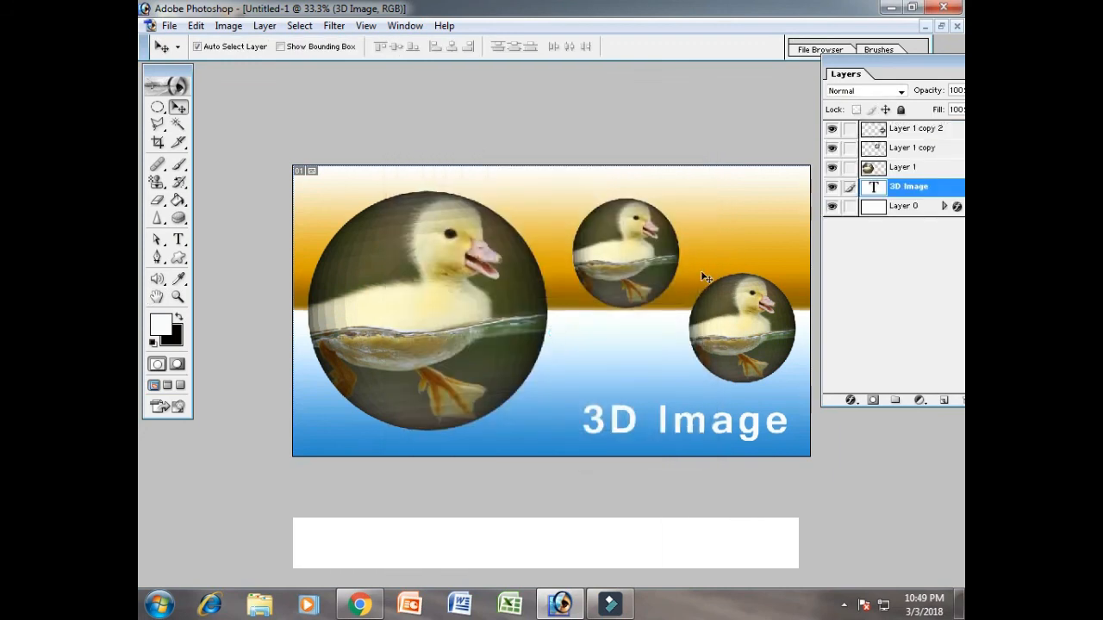
left_click_drag(857, 60, 875, 63)
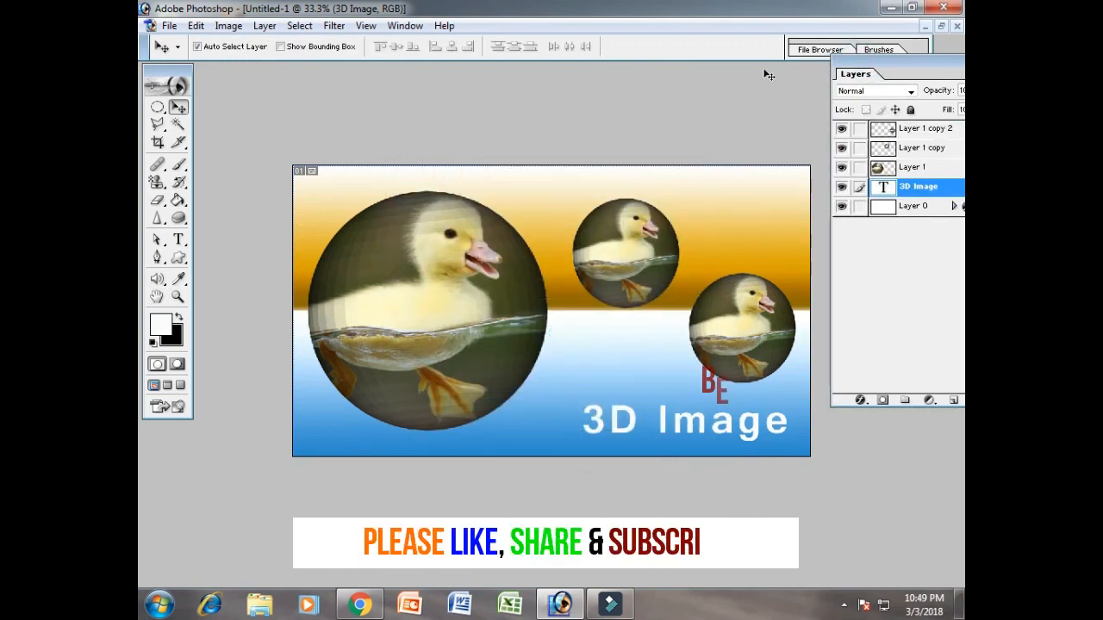